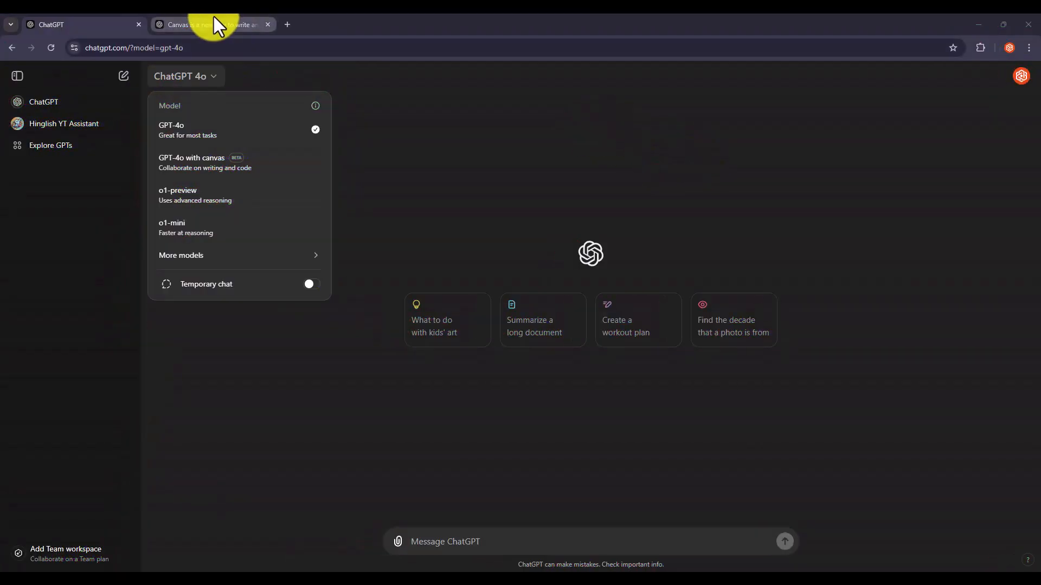
# Read the introduction and the "Better collaboration with ChatGPT" section in the already open OpenAI canvas announcement, highlighting key passages.
pyautogui.click(214, 24)
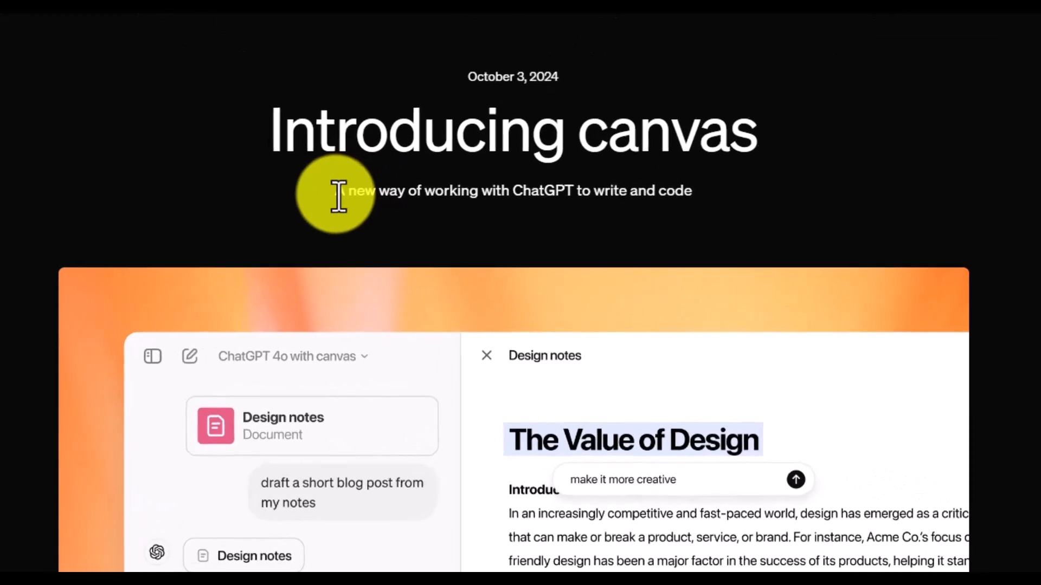
pyautogui.moveTo(404, 227); pyautogui.dragTo(463, 235)
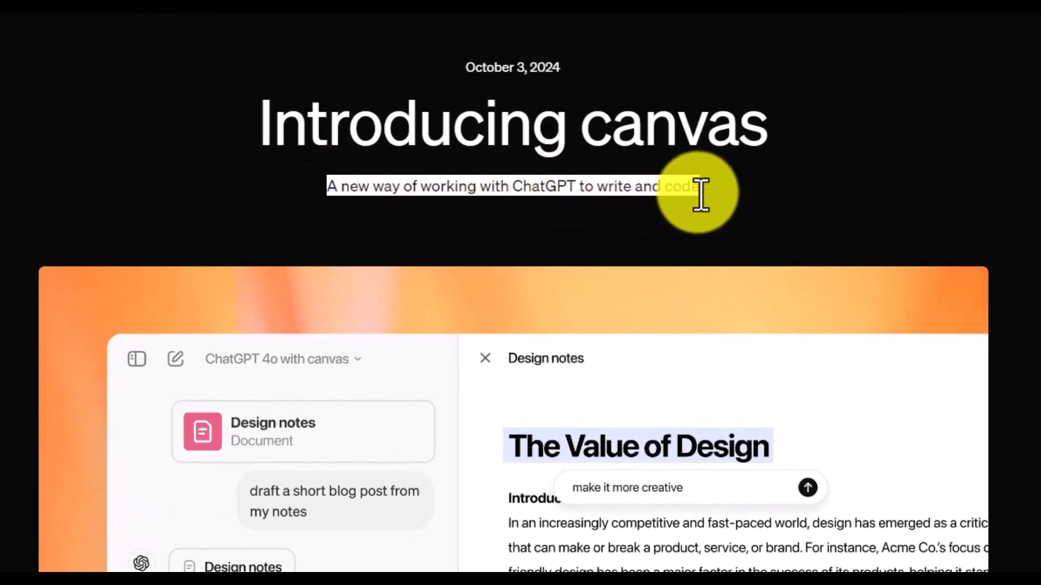
pyautogui.moveTo(585, 128); pyautogui.dragTo(766, 137)
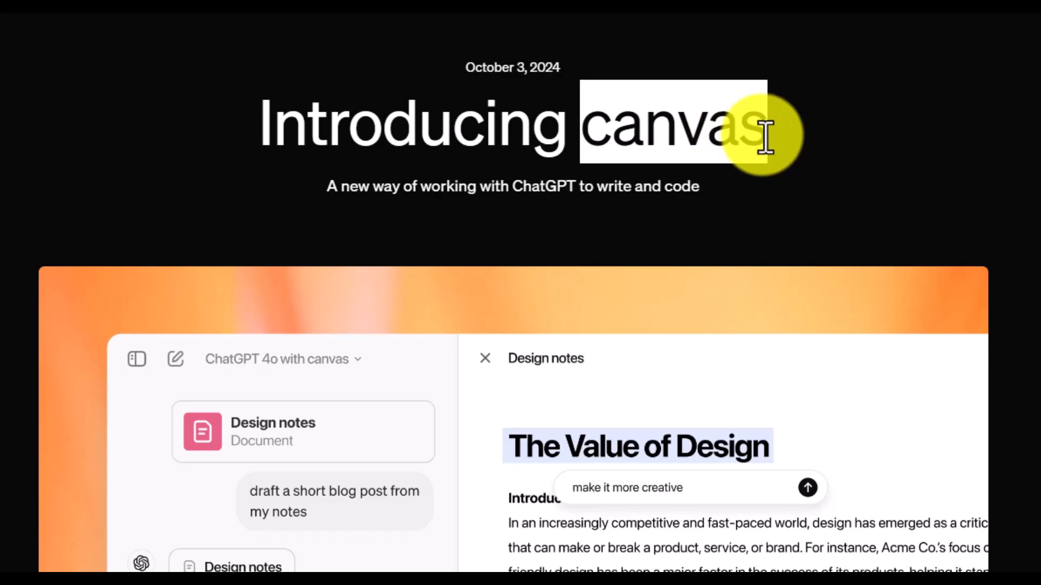
pyautogui.moveTo(600, 185); pyautogui.dragTo(666, 214)
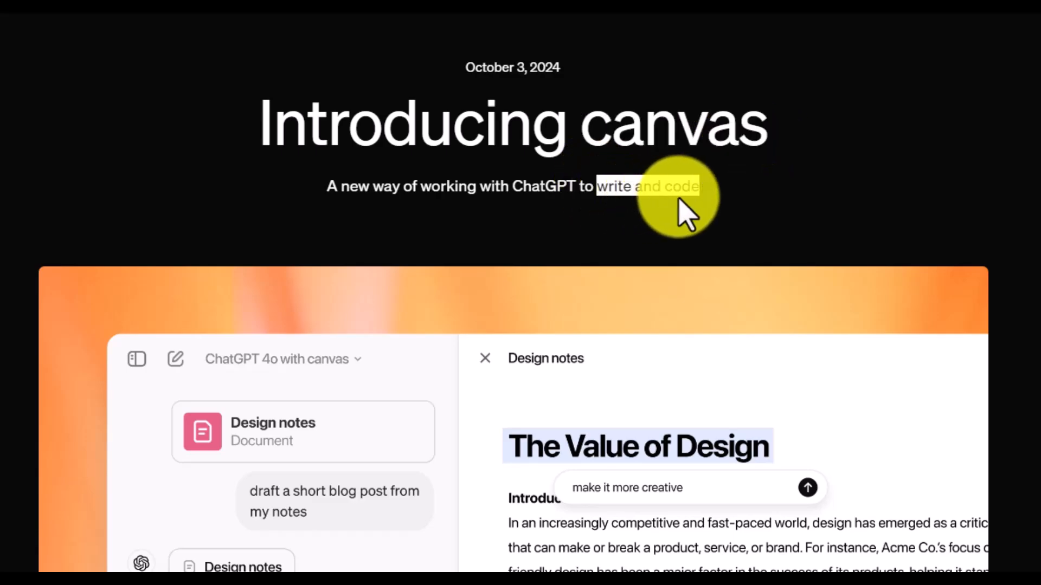
pyautogui.scroll(-10, 658, 214)
pyautogui.scroll(-9, 658, 214)
pyautogui.moveTo(216, 293); pyautogui.dragTo(735, 302)
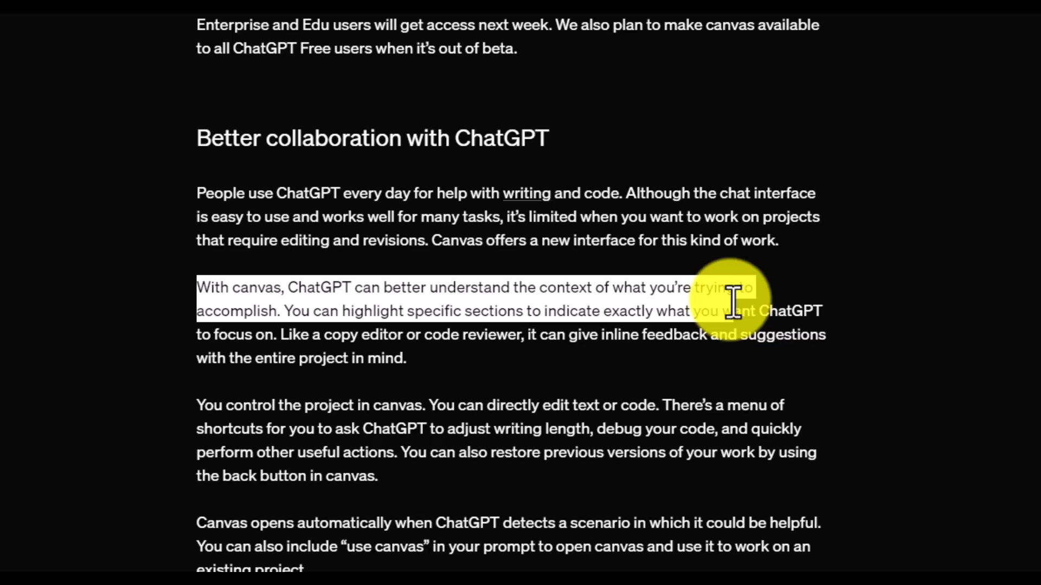
pyautogui.moveTo(733, 302); pyautogui.dragTo(825, 307)
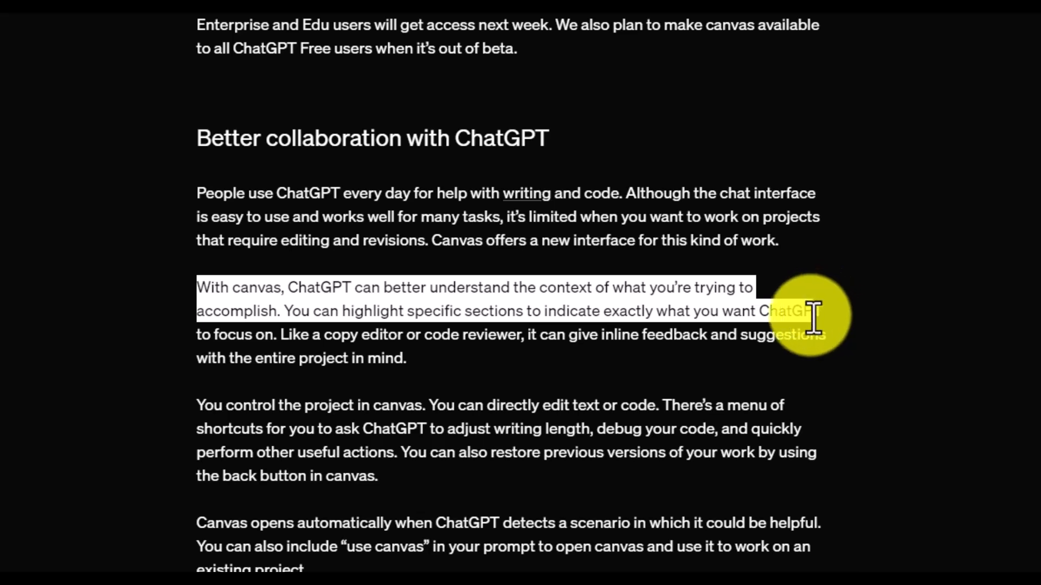
pyautogui.moveTo(813, 320); pyautogui.dragTo(821, 352)
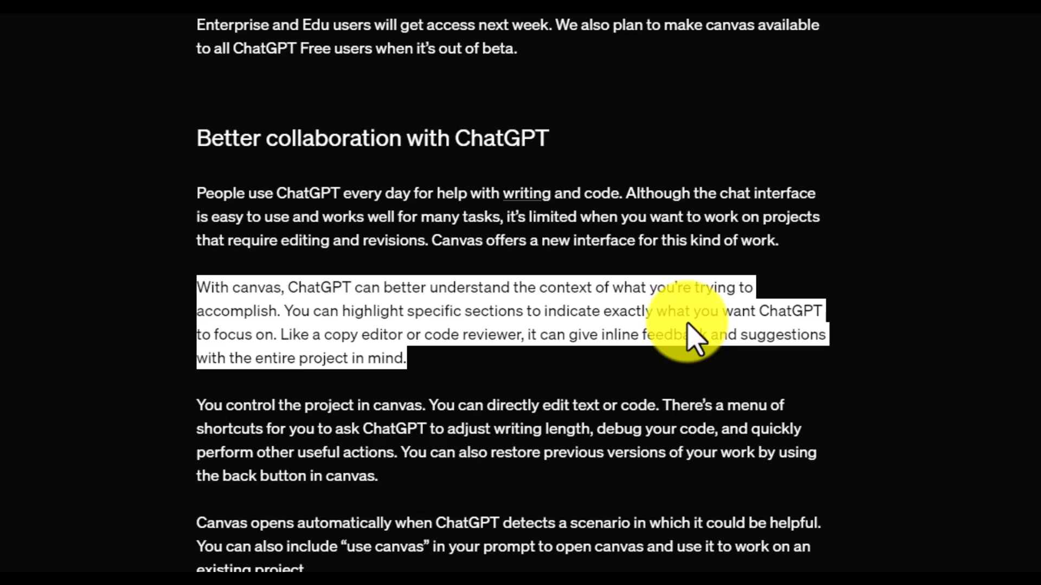
# Examine the list of writing shortcuts in the canvas announcement, highlighting the entries from Suggest edits to Add emojis.
pyautogui.scroll(-6, 697, 339)
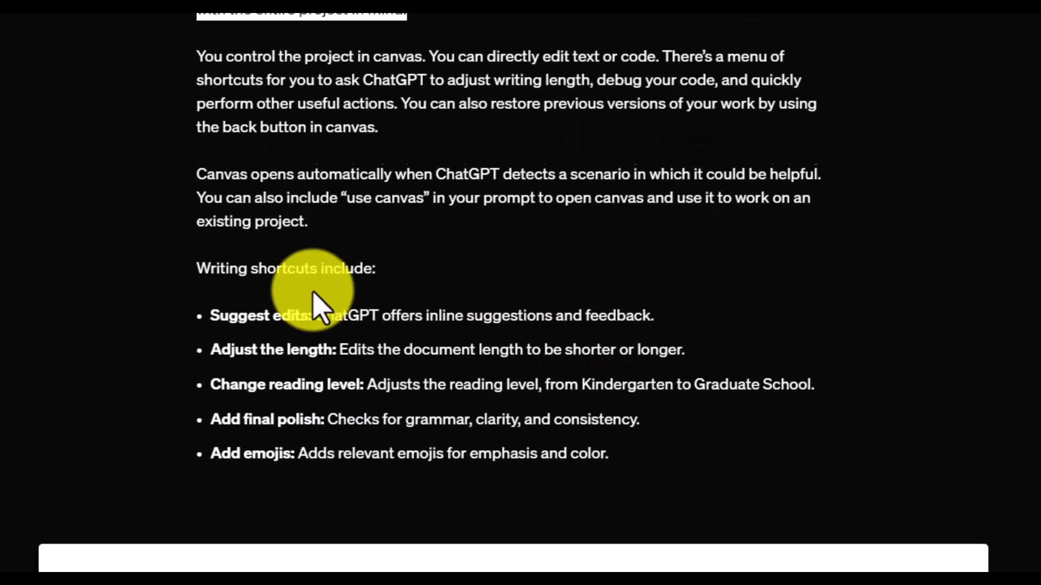
pyautogui.moveTo(212, 298); pyautogui.dragTo(661, 297)
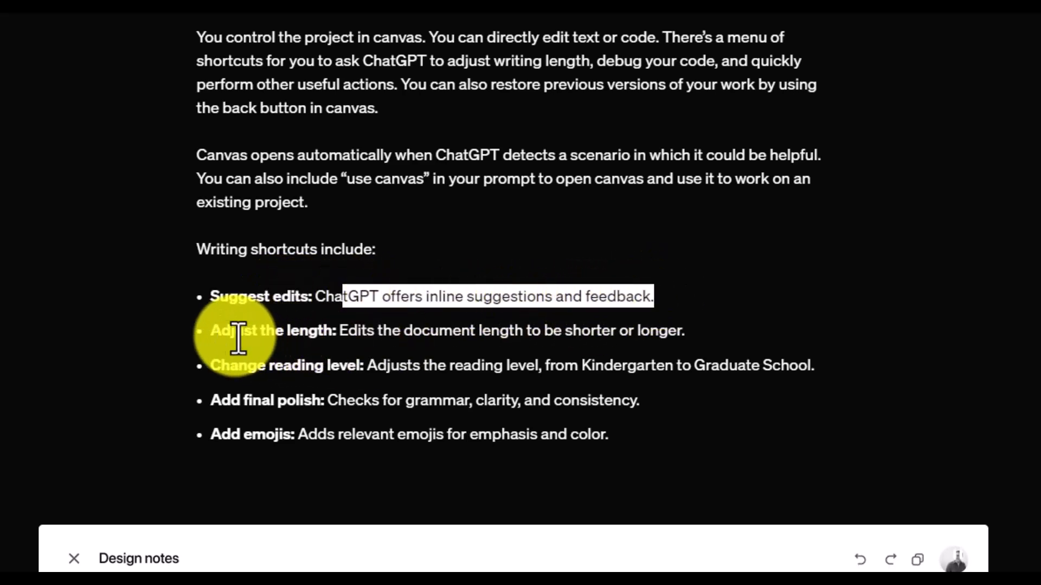
pyautogui.moveTo(217, 335); pyautogui.dragTo(429, 332)
pyautogui.moveTo(213, 367); pyautogui.dragTo(813, 373)
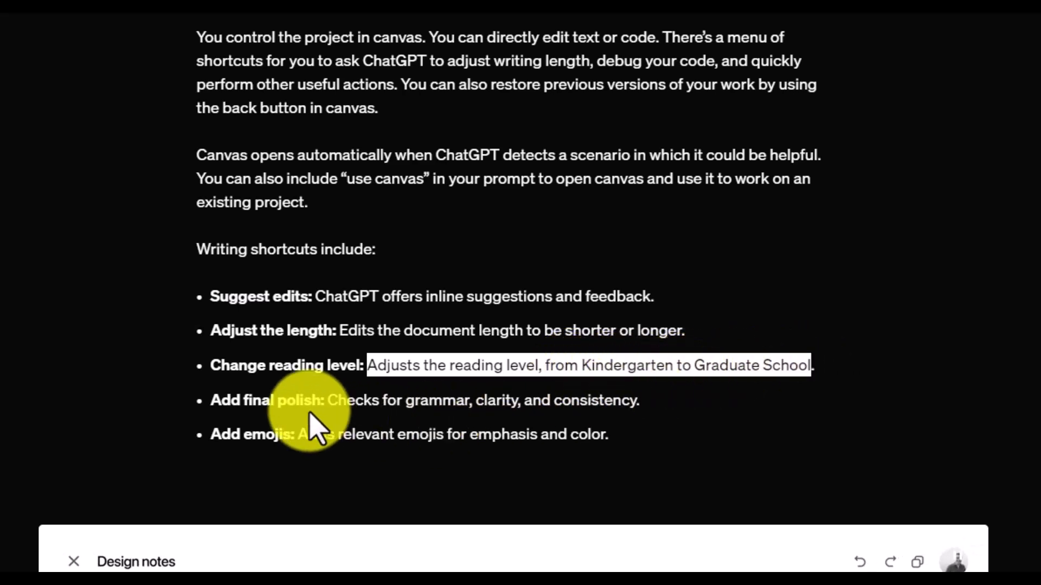
pyautogui.moveTo(211, 400); pyautogui.dragTo(657, 404)
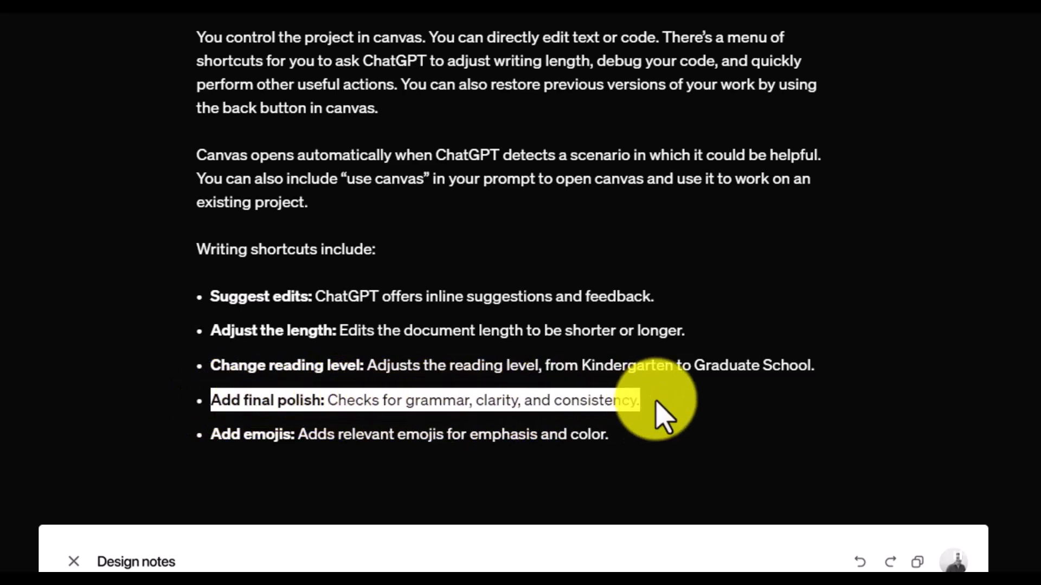
pyautogui.click(217, 437)
pyautogui.moveTo(217, 437); pyautogui.dragTo(648, 445)
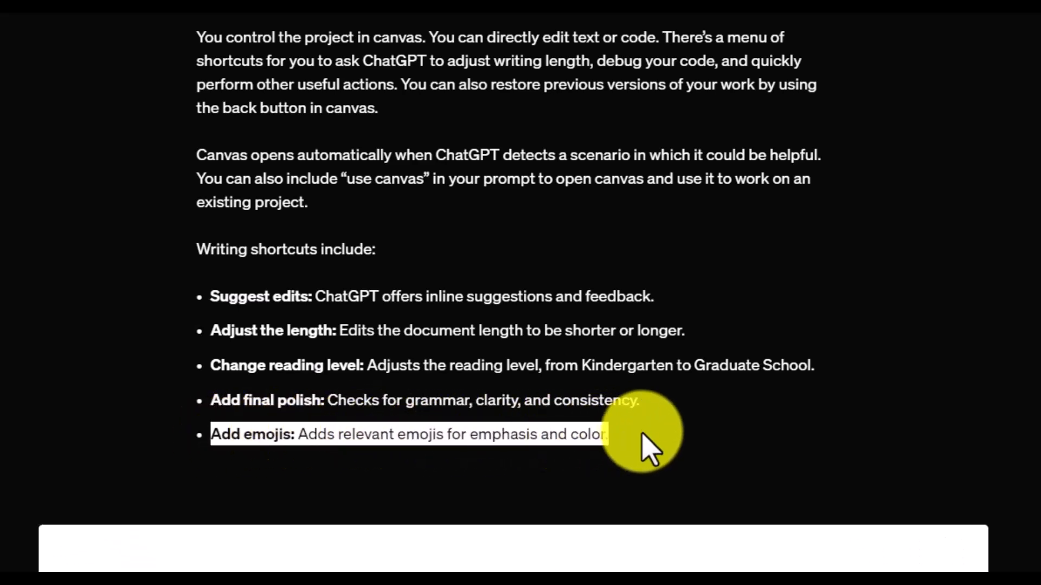
# Examine the coding shortcuts under "Coding in canvas", highlighting the entries from Review code to Port to a language.
pyautogui.scroll(-15, 645, 442)
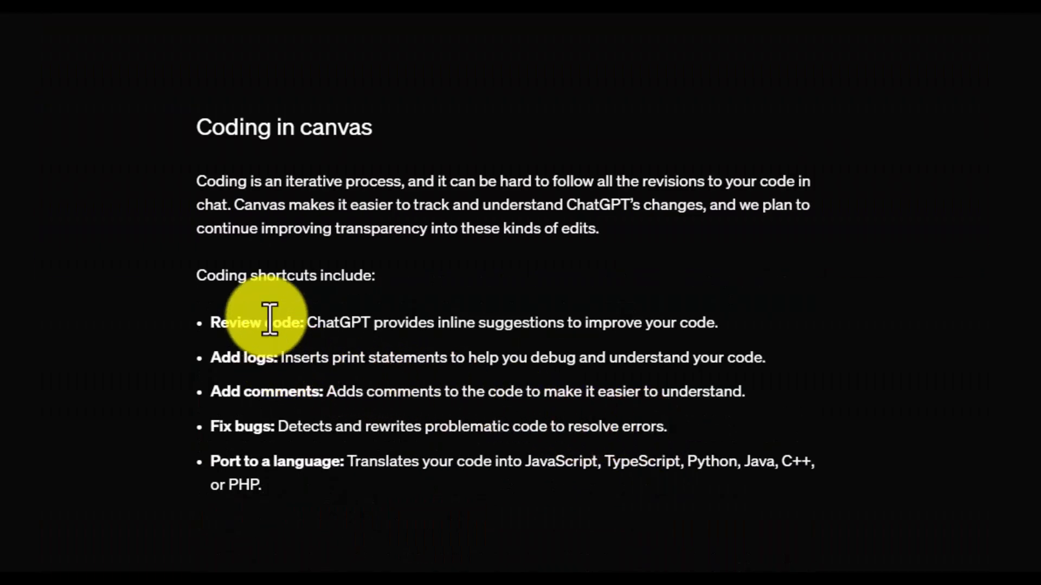
pyautogui.moveTo(212, 322); pyautogui.dragTo(299, 322)
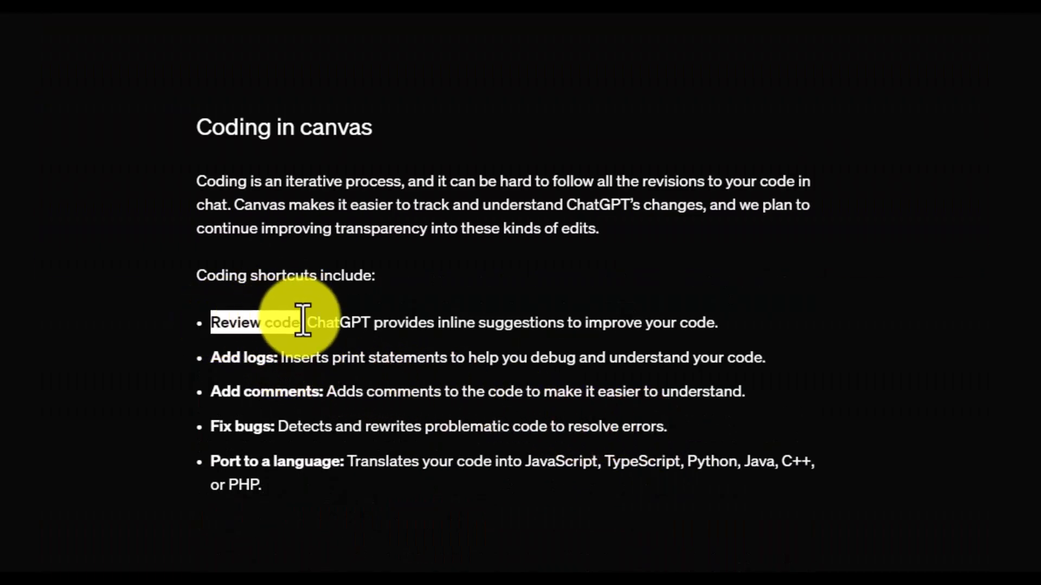
pyautogui.moveTo(212, 359); pyautogui.dragTo(755, 363)
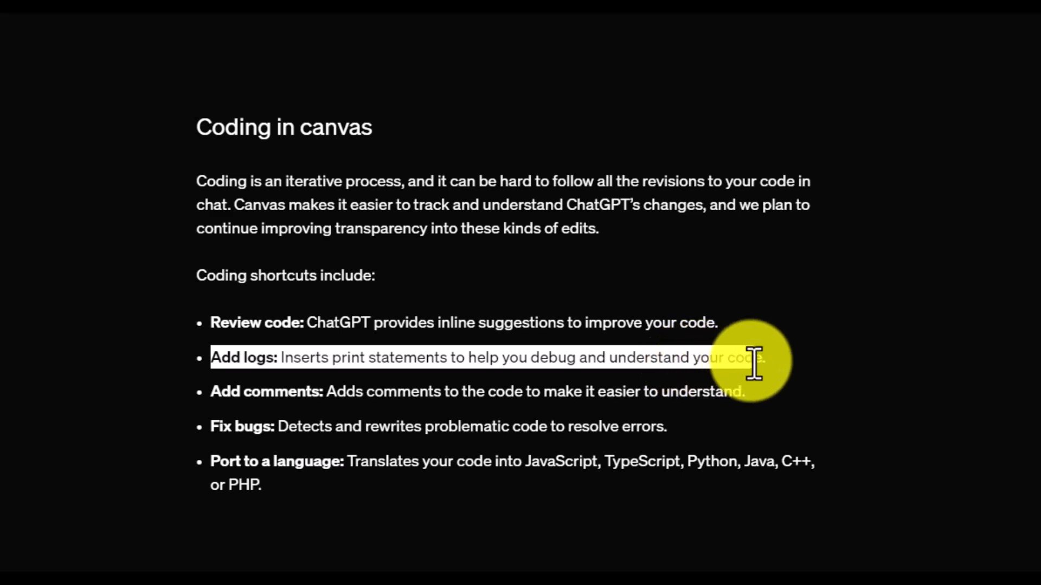
pyautogui.moveTo(214, 393); pyautogui.dragTo(347, 392)
pyautogui.moveTo(212, 429); pyautogui.dragTo(278, 428)
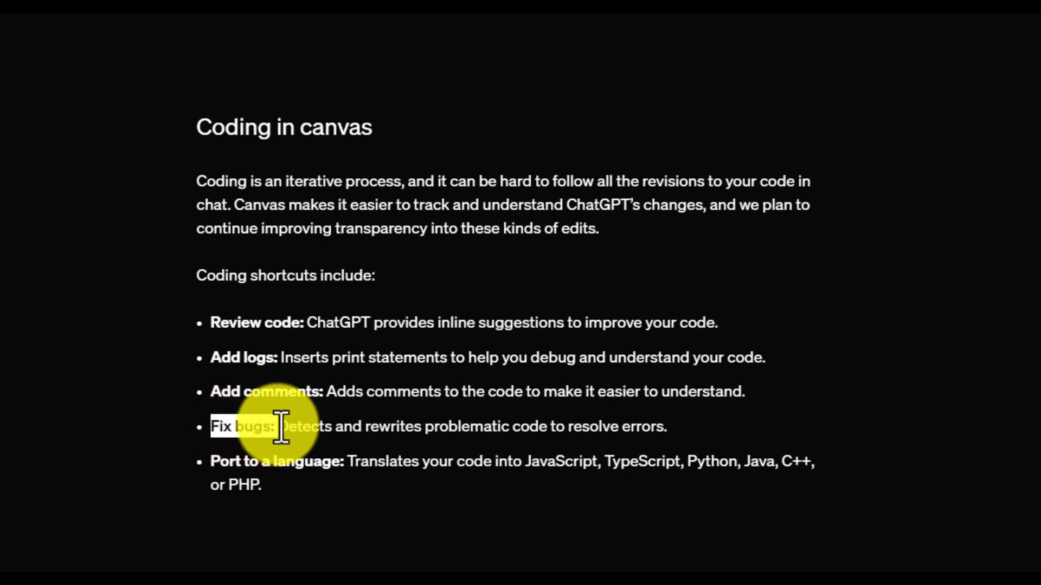
pyautogui.moveTo(215, 466); pyautogui.dragTo(345, 467)
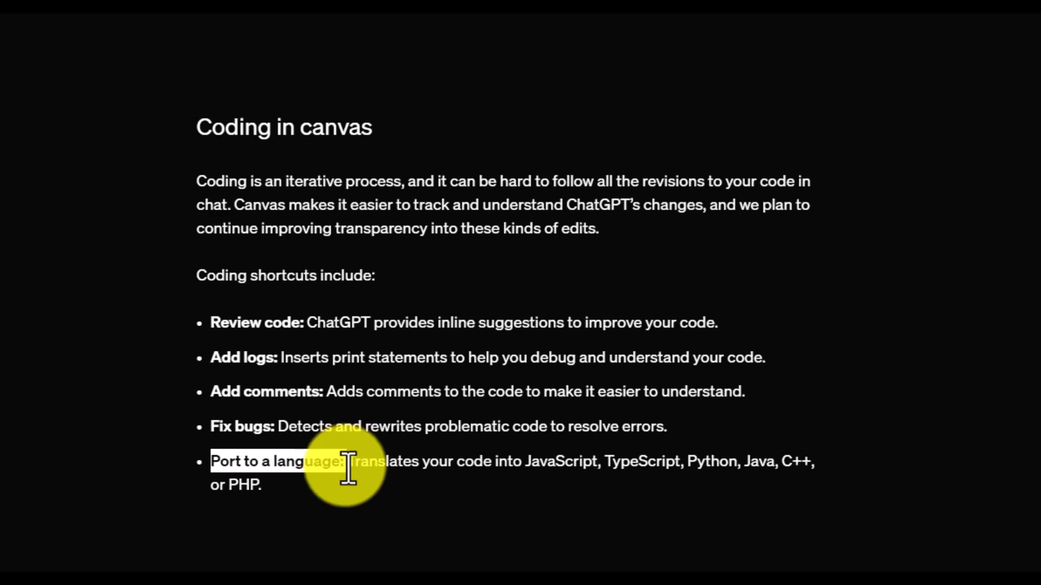
pyautogui.moveTo(352, 466); pyautogui.dragTo(813, 480)
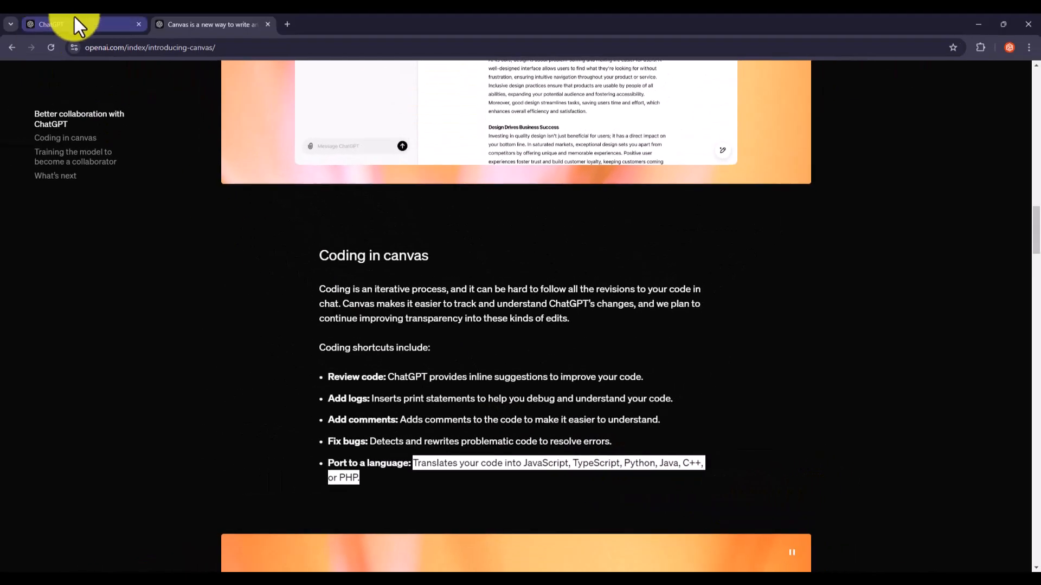
# Switch to ChatGPT, choose the GPT-4o with canvas model and submit the prompt "Write an blog post on Generative AI".
pyautogui.click(75, 19)
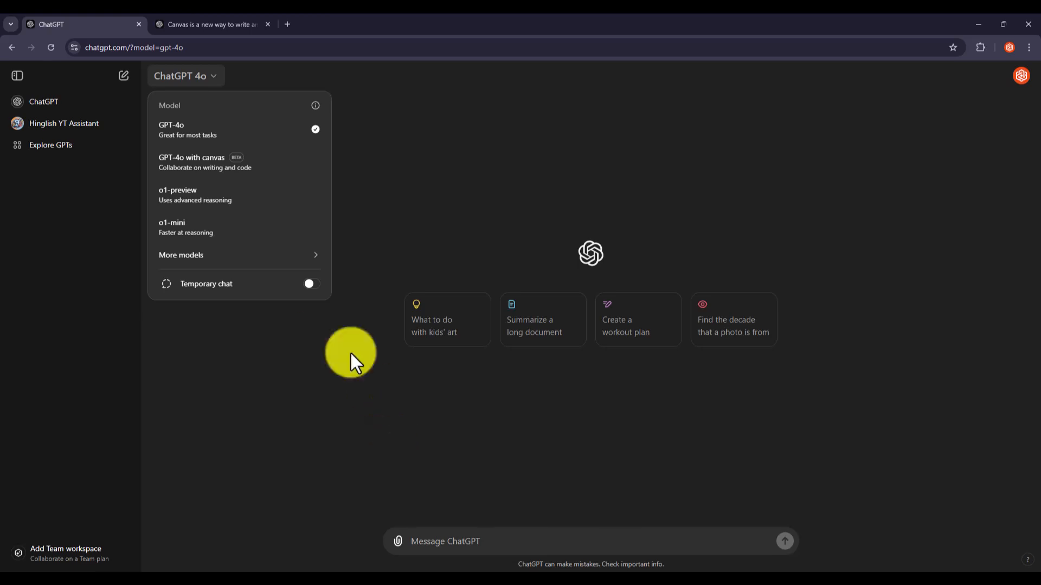
pyautogui.click(238, 163)
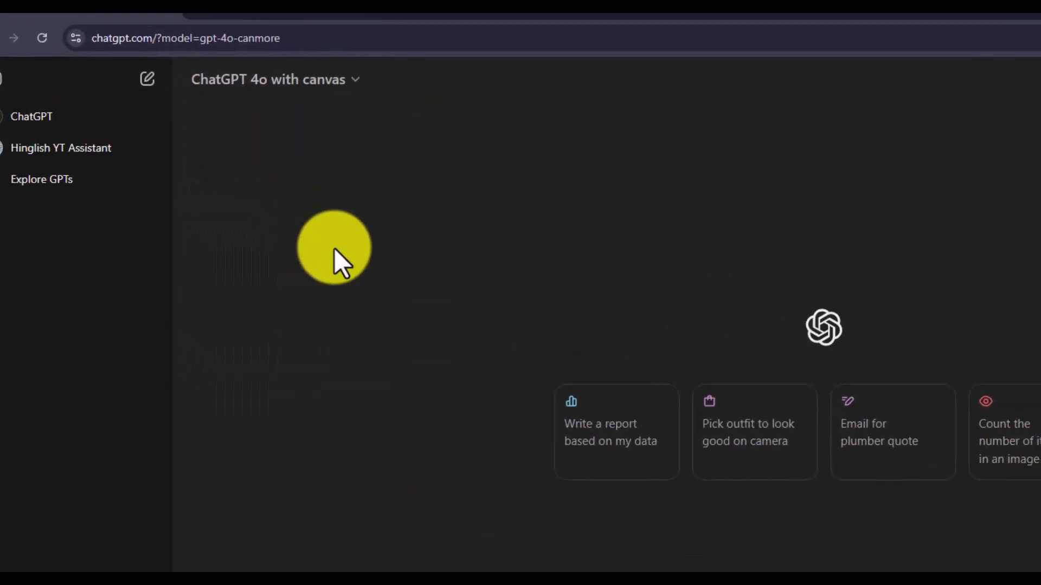
pyautogui.click(377, 523)
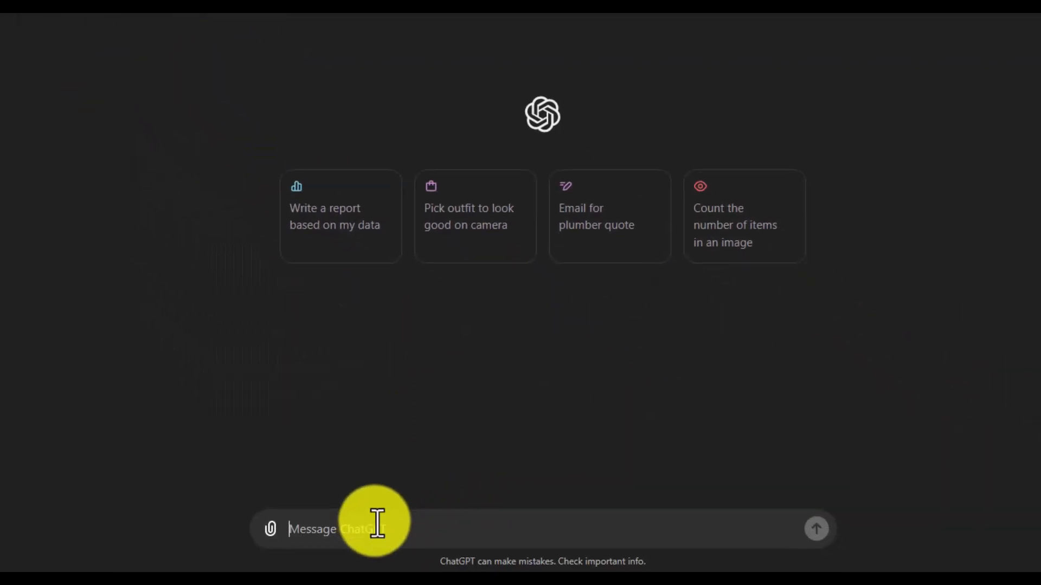
pyautogui.write('Write an blog post on Generative AI')
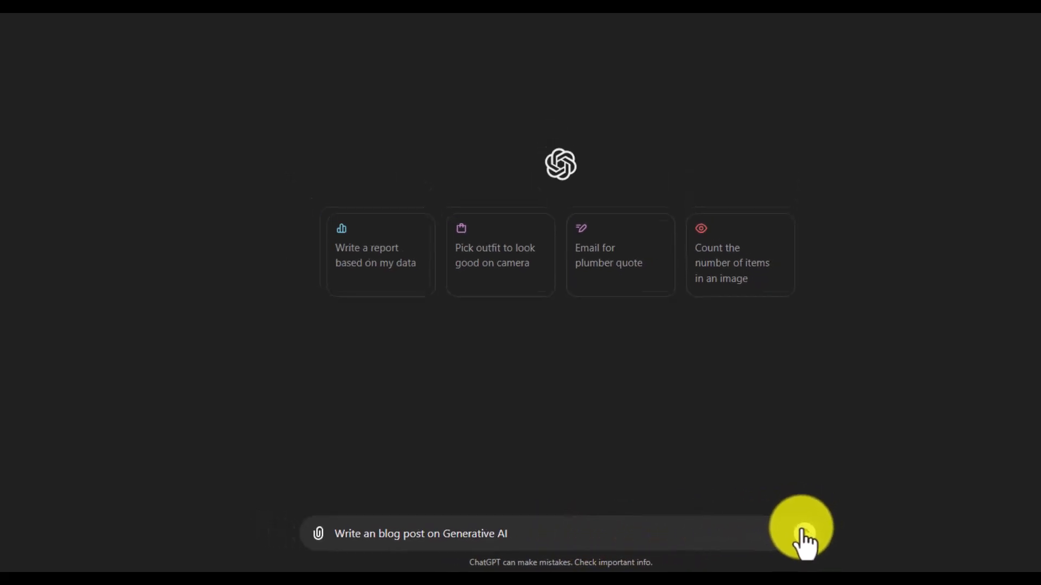
pyautogui.click(806, 534)
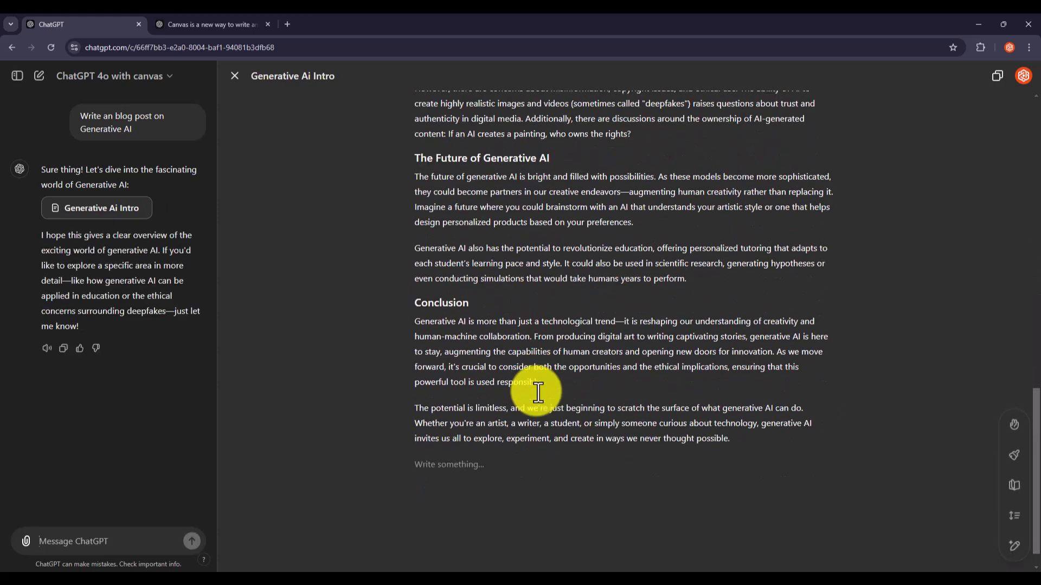
# Review the generated blog post from its beginning and request suggested edits for it.
pyautogui.scroll(15, 538, 392)
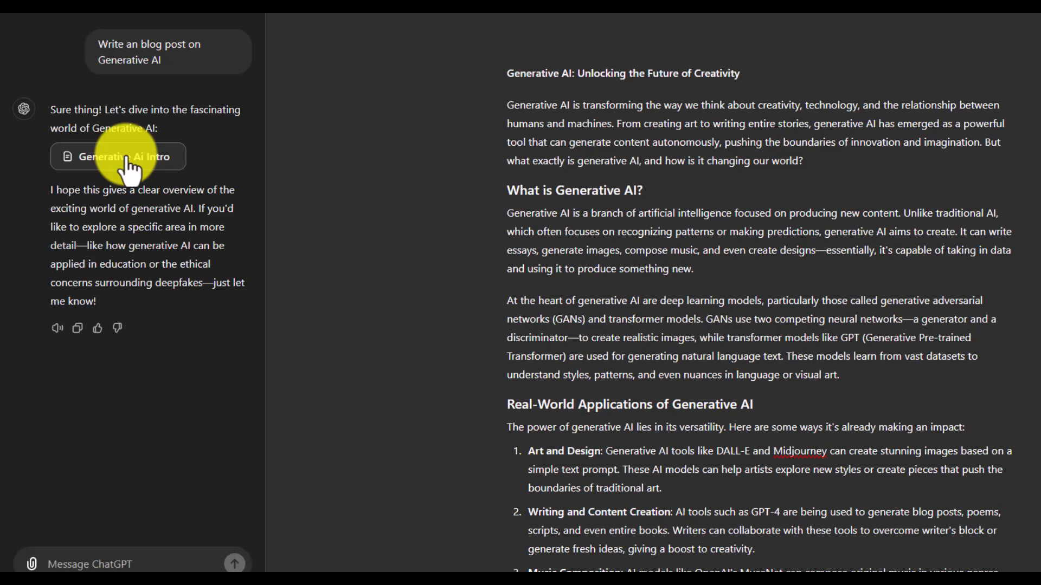
pyautogui.moveTo(54, 195); pyautogui.dragTo(237, 210)
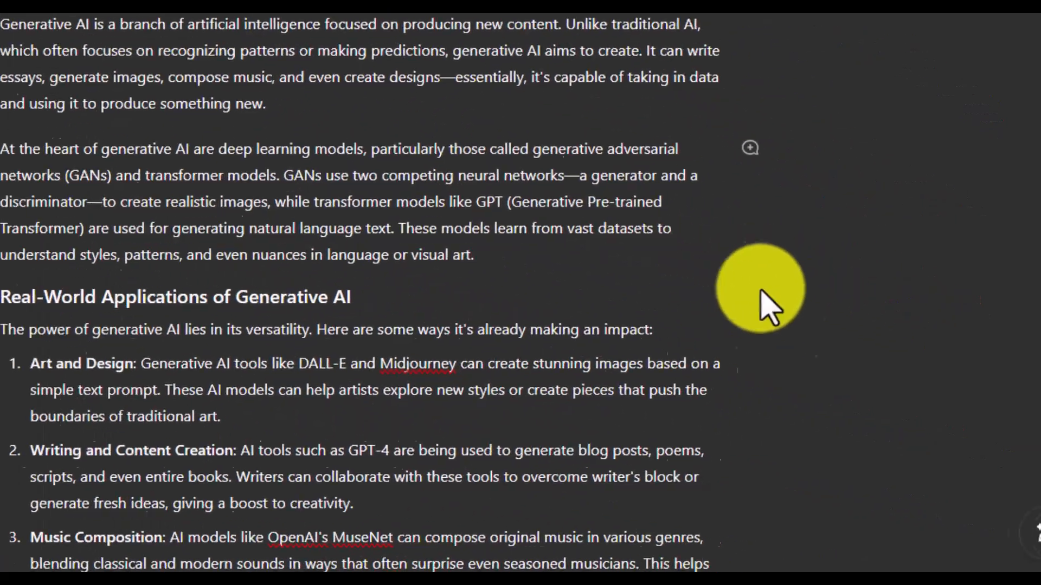
pyautogui.moveTo(983, 537)
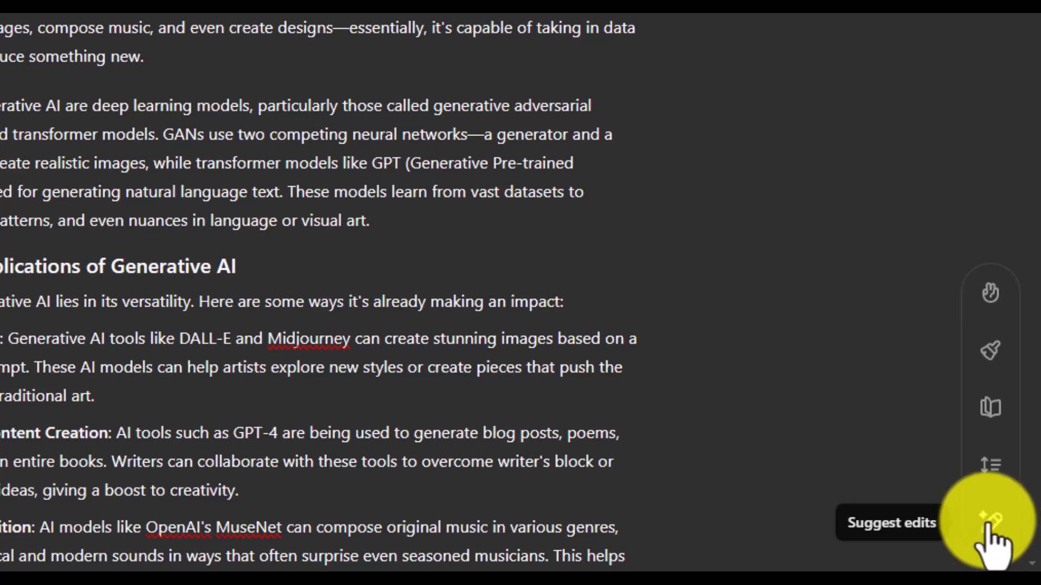
pyautogui.click(988, 526)
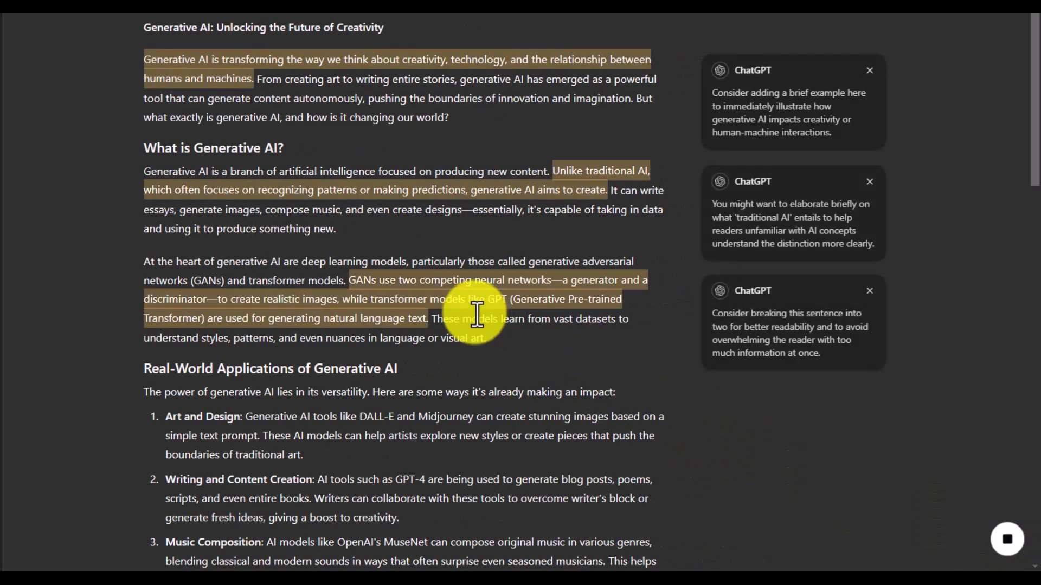
# Apply the suggestion to add a brief example to the introduction and highlight the inserted text.
pyautogui.moveTo(760, 328)
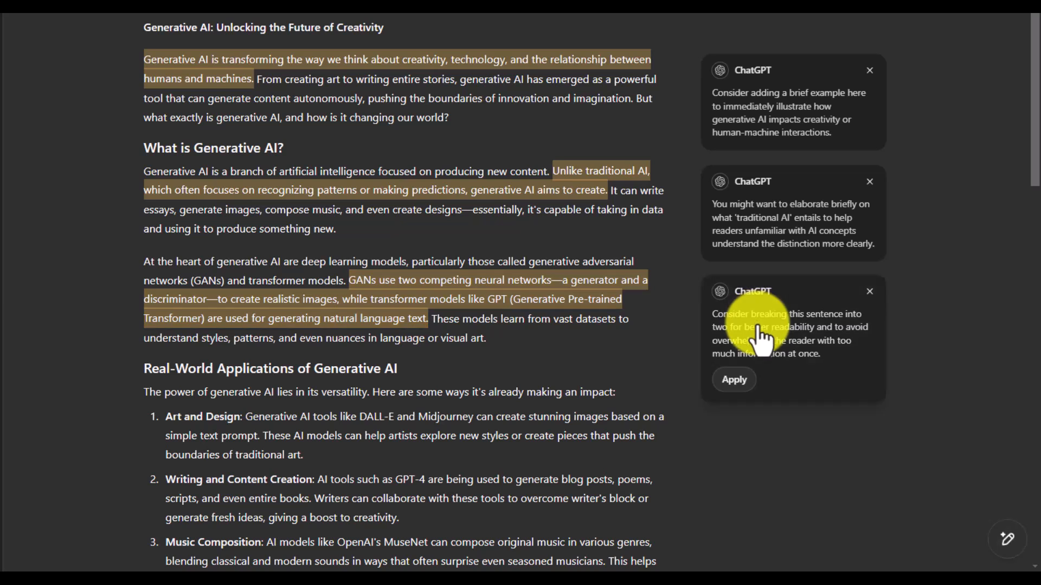
pyautogui.moveTo(759, 133)
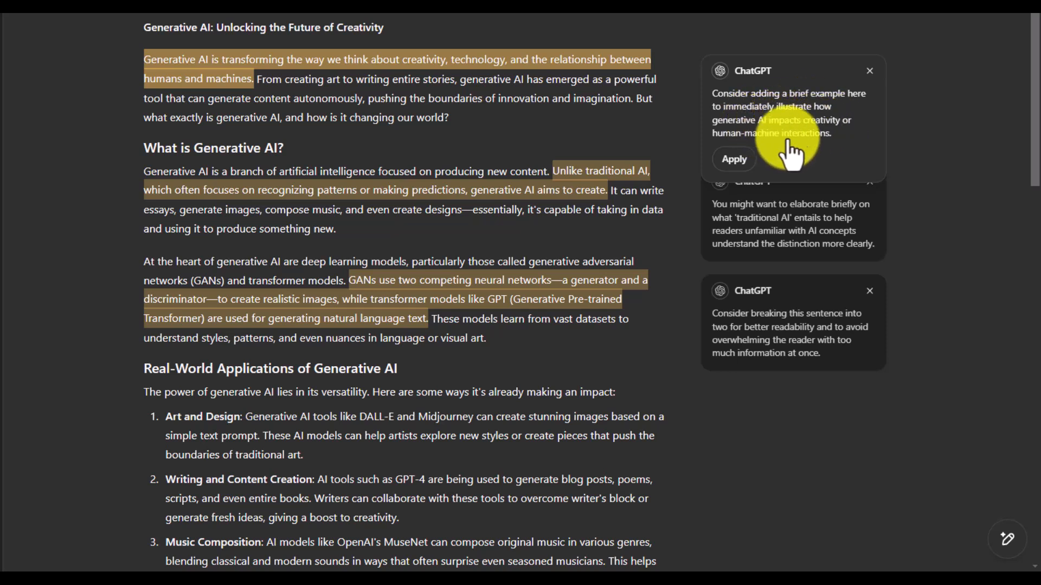
pyautogui.click(734, 160)
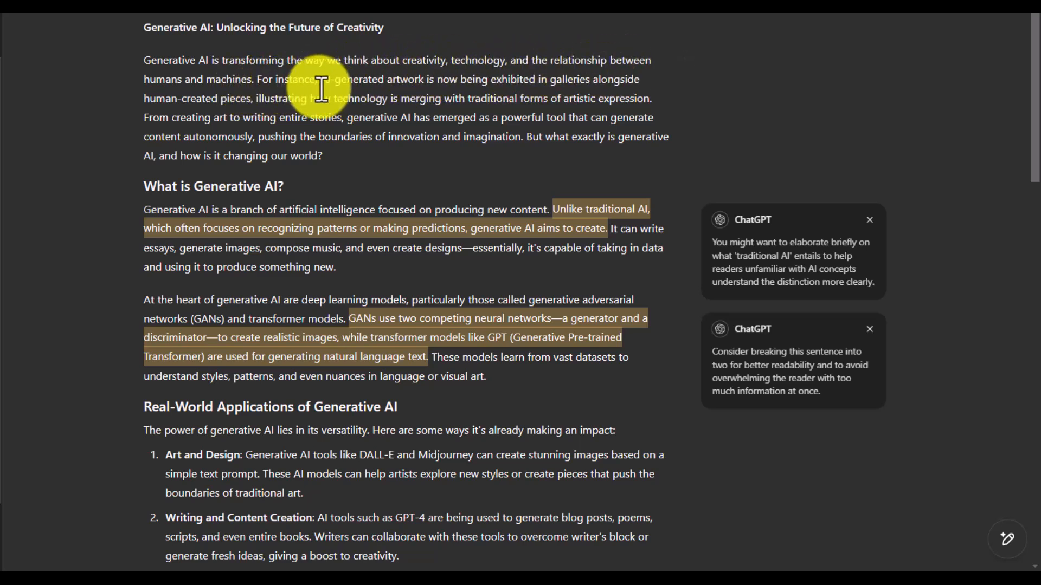
pyautogui.moveTo(260, 80); pyautogui.dragTo(335, 118)
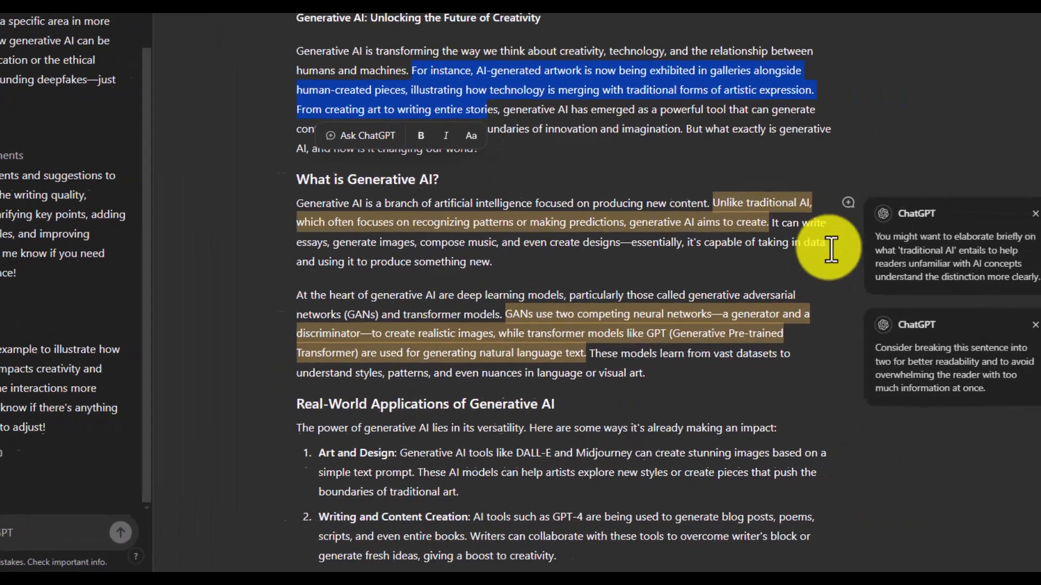
# Apply the suggestion to elaborate on what 'traditional AI' entails in the "What is Generative AI?" section.
pyautogui.moveTo(920, 256)
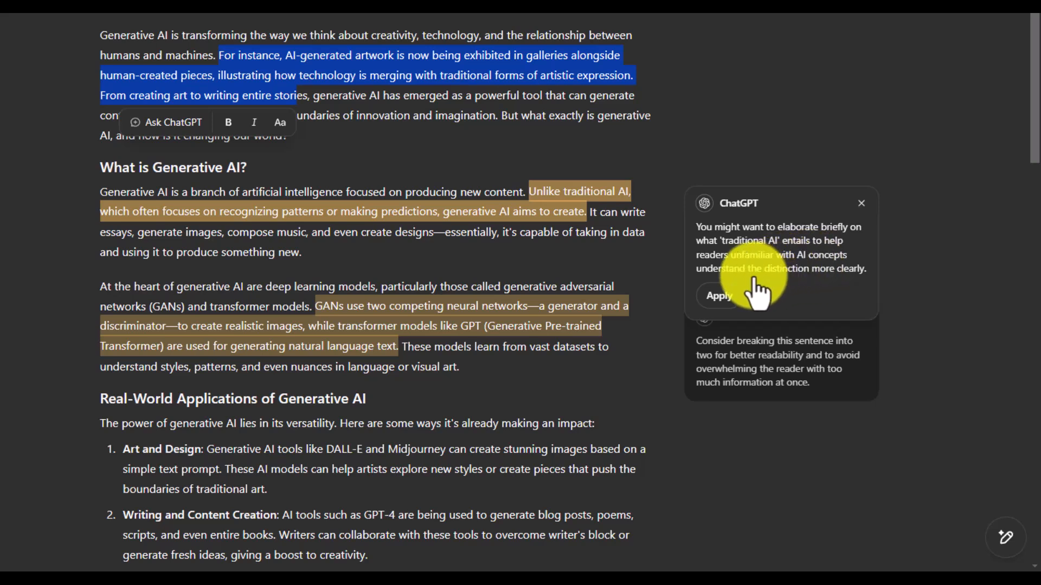
pyautogui.click(725, 296)
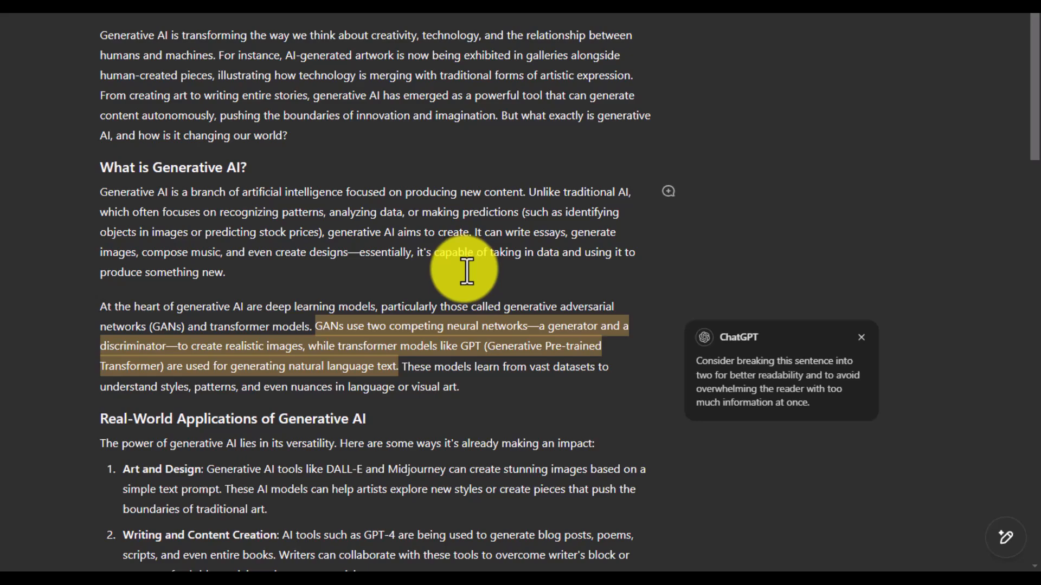
pyautogui.scroll(-7, 466, 271)
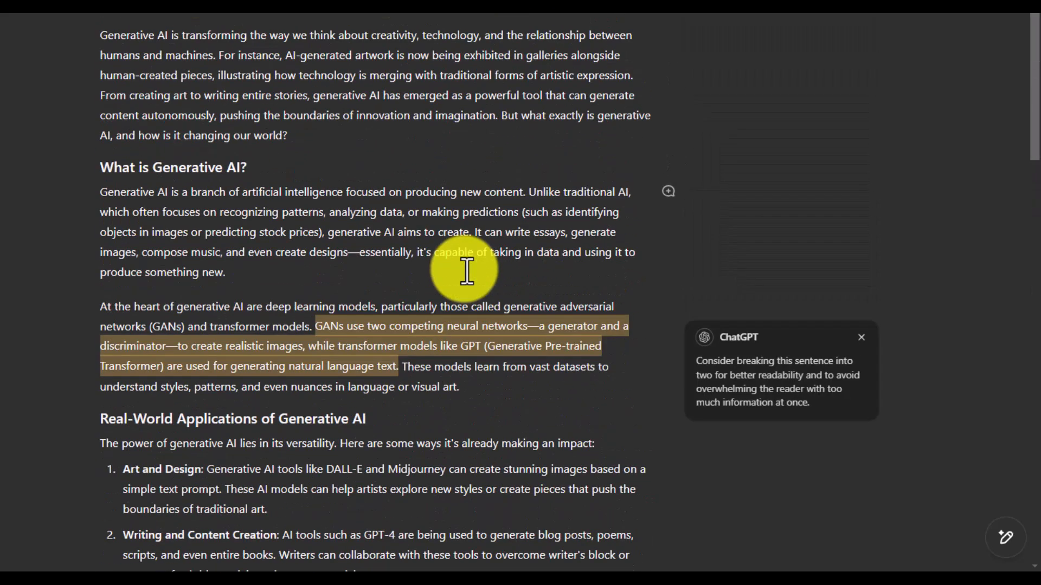
pyautogui.moveTo(1006, 537)
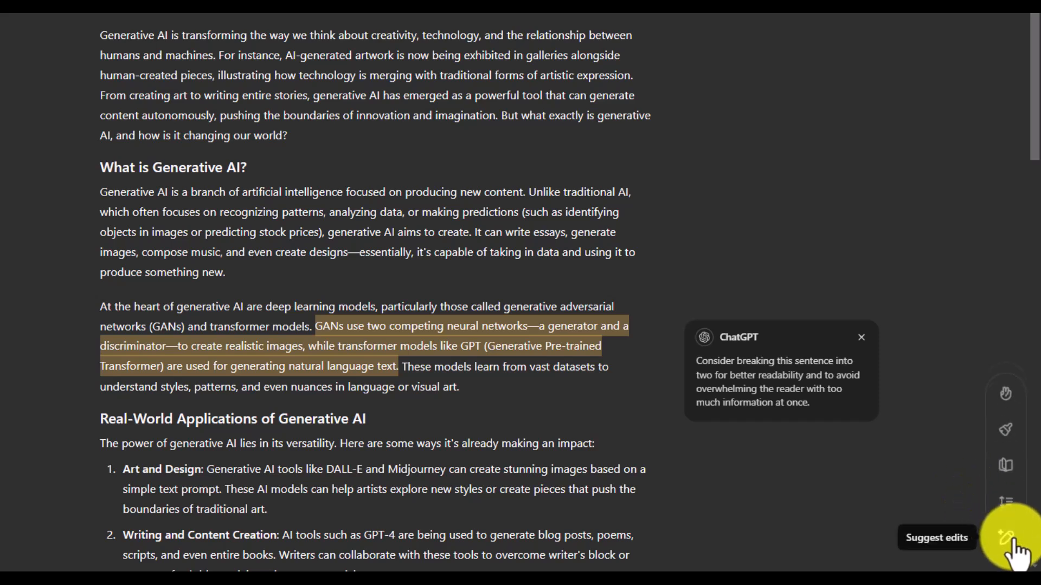
# Lengthen the blog post by 75% with the length adjustment and highlight the reply's summary of the expansion.
pyautogui.click(1007, 502)
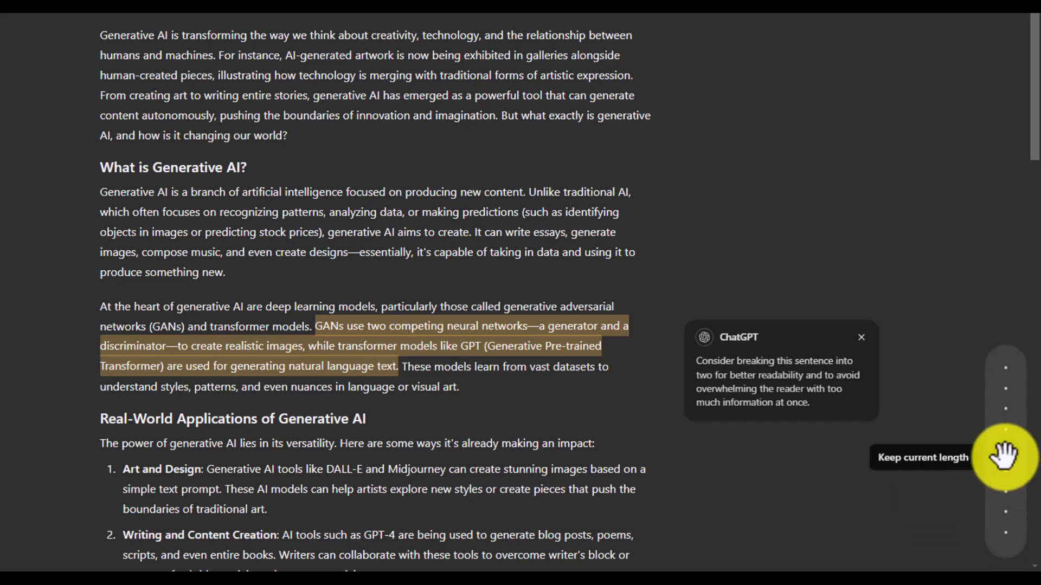
pyautogui.moveTo(1003, 437); pyautogui.dragTo(1002, 370)
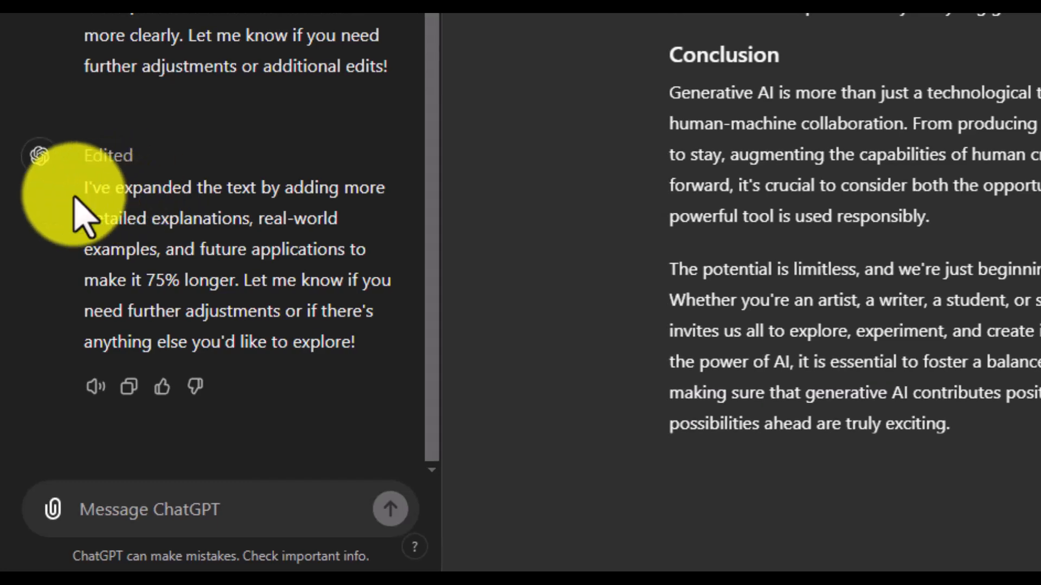
pyautogui.moveTo(42, 382); pyautogui.dragTo(90, 399)
pyautogui.moveTo(183, 218); pyautogui.dragTo(235, 290)
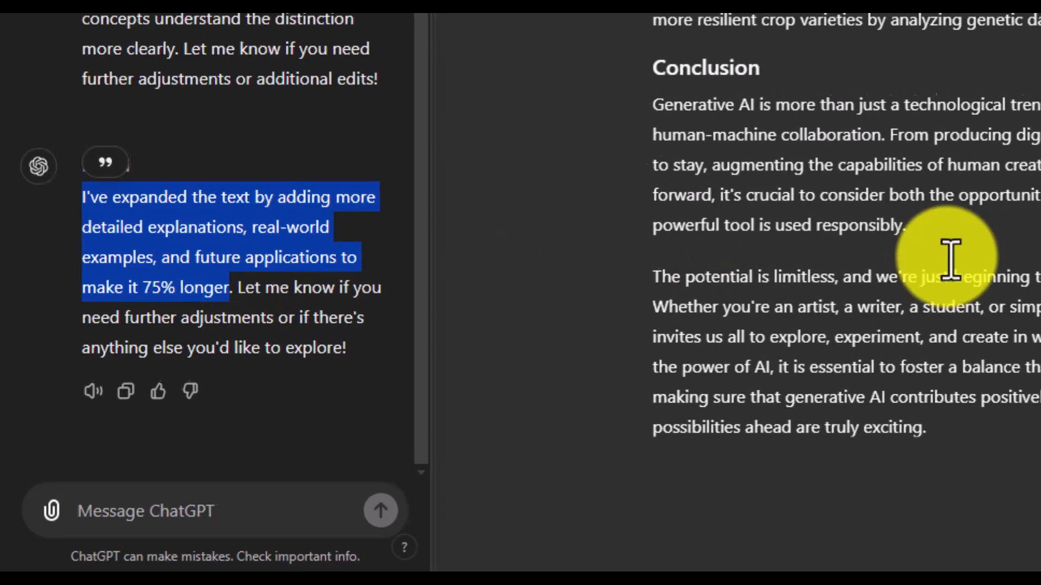
# Lower the blog post's reading level to middle school and review the rewritten text from beginning to conclusion.
pyautogui.scroll(10, 971, 251)
pyautogui.scroll(15, 654, 358)
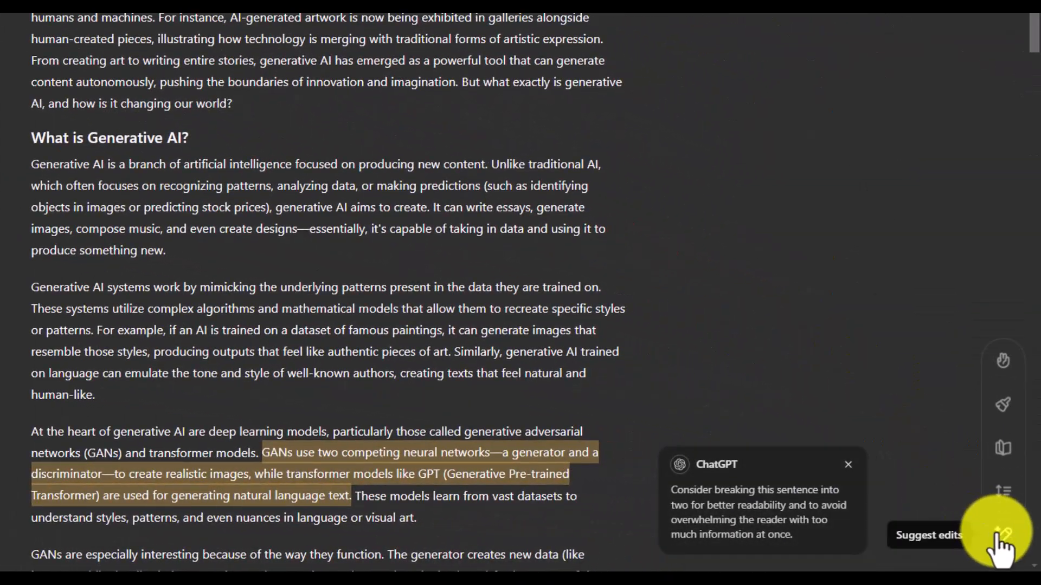
pyautogui.moveTo(1001, 527)
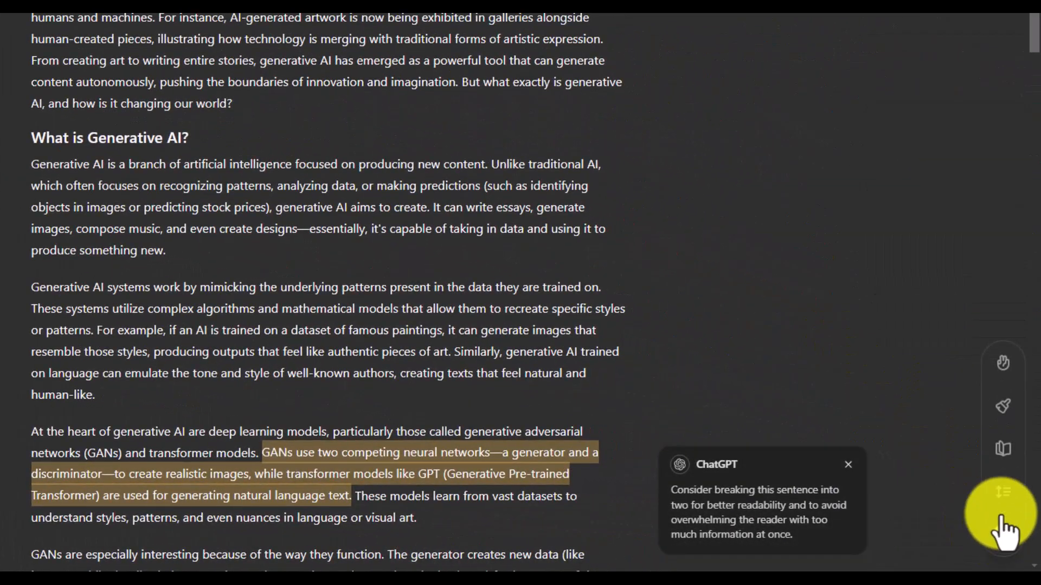
pyautogui.click(1003, 456)
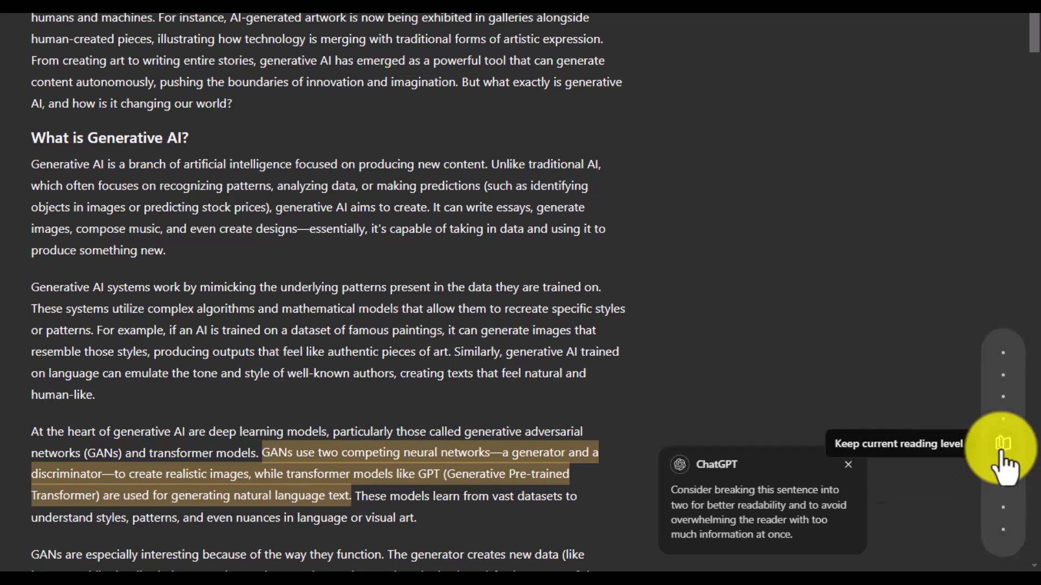
pyautogui.moveTo(999, 446); pyautogui.dragTo(1002, 492)
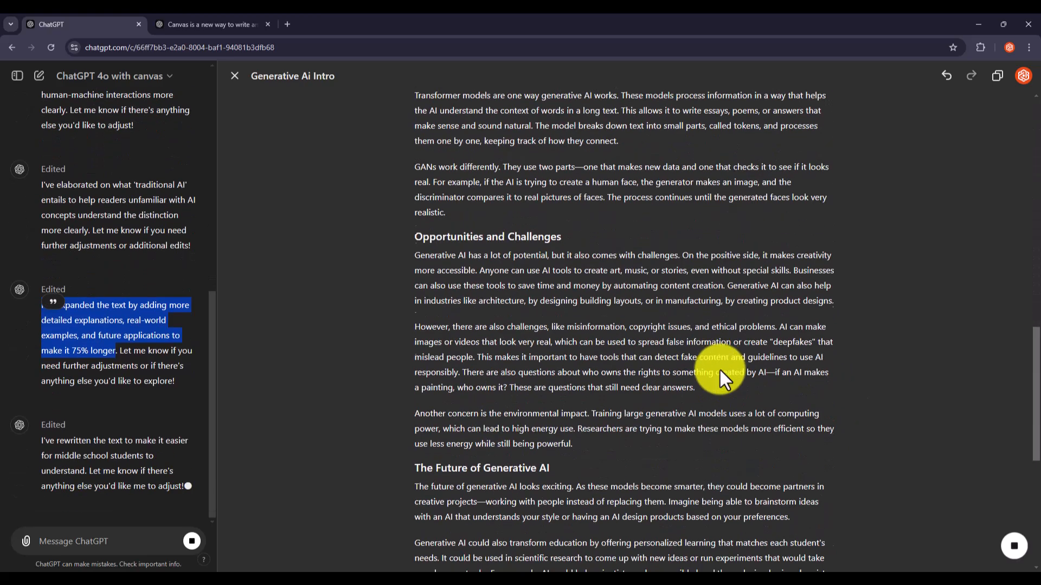
pyautogui.scroll(20, 721, 370)
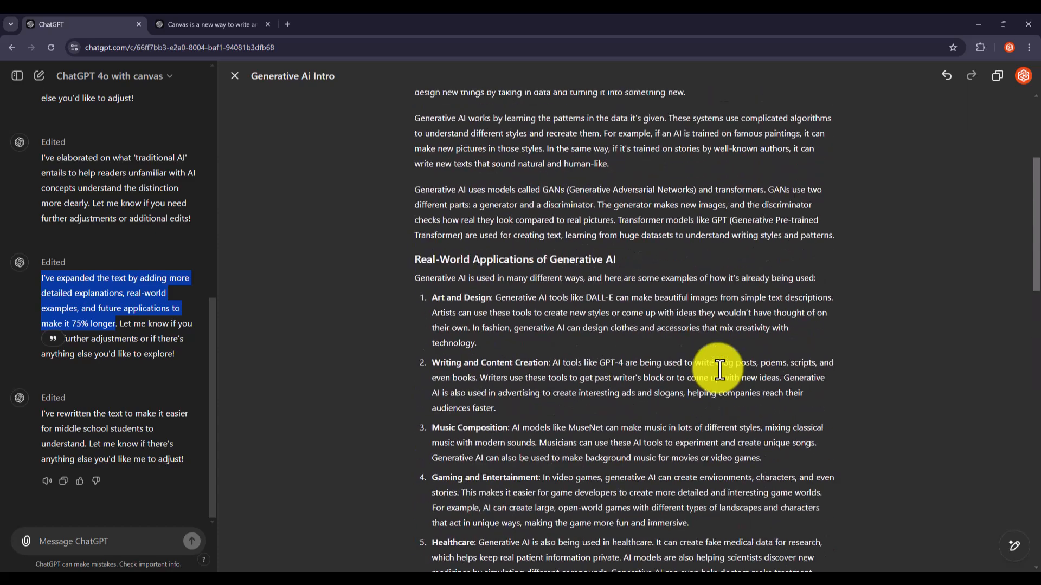
pyautogui.scroll(1, 719, 370)
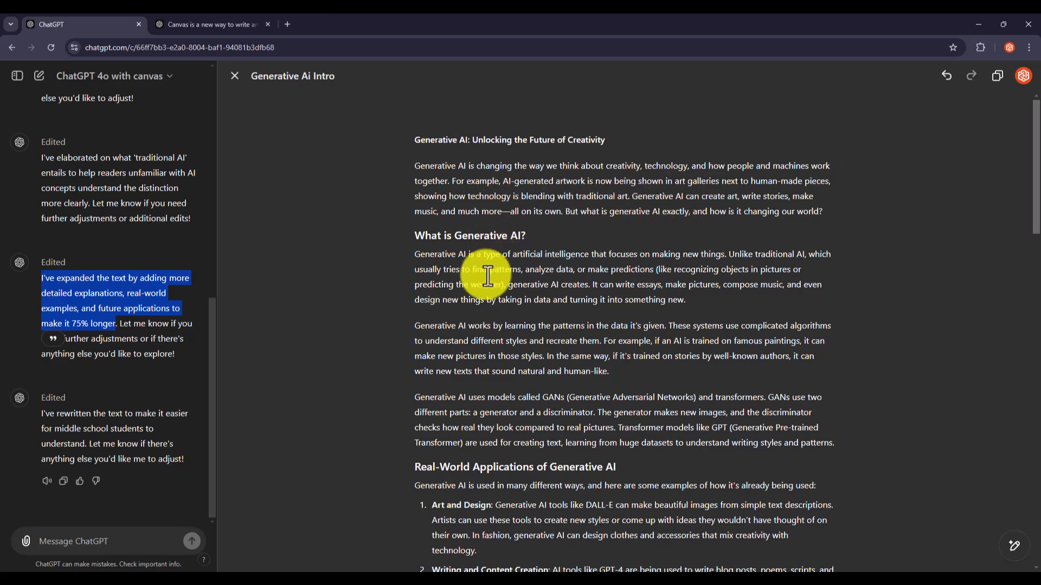
pyautogui.scroll(-15, 488, 276)
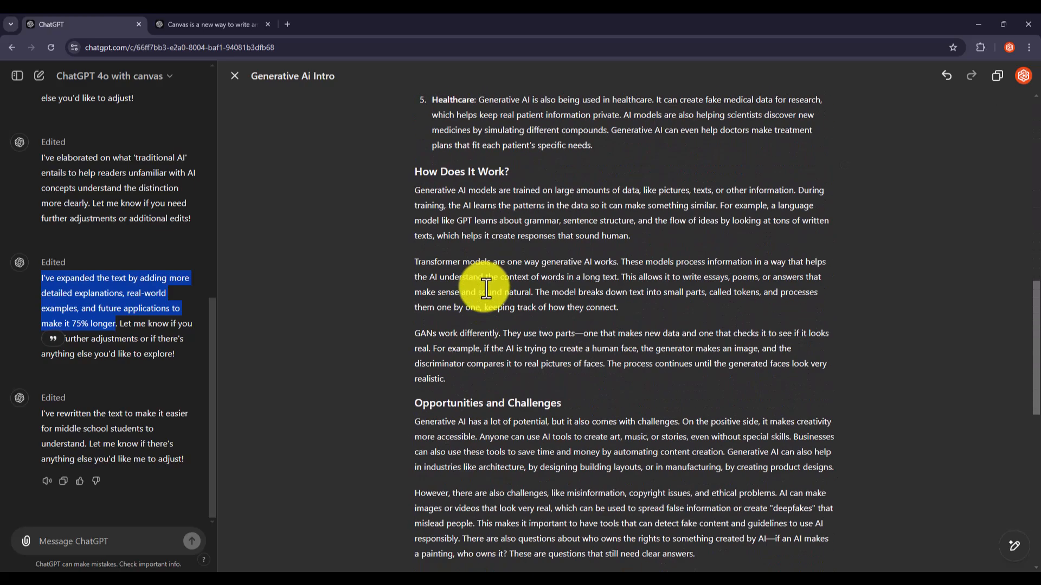
pyautogui.scroll(-7, 486, 291)
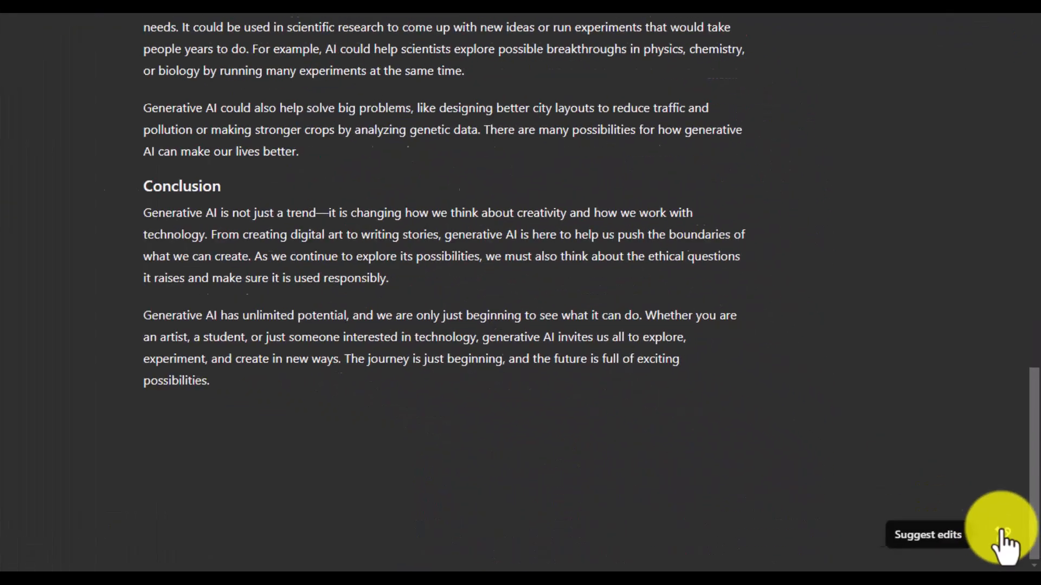
# Apply the final polish shortcut to the blog post and review the polished text from its beginning.
pyautogui.moveTo(1003, 536)
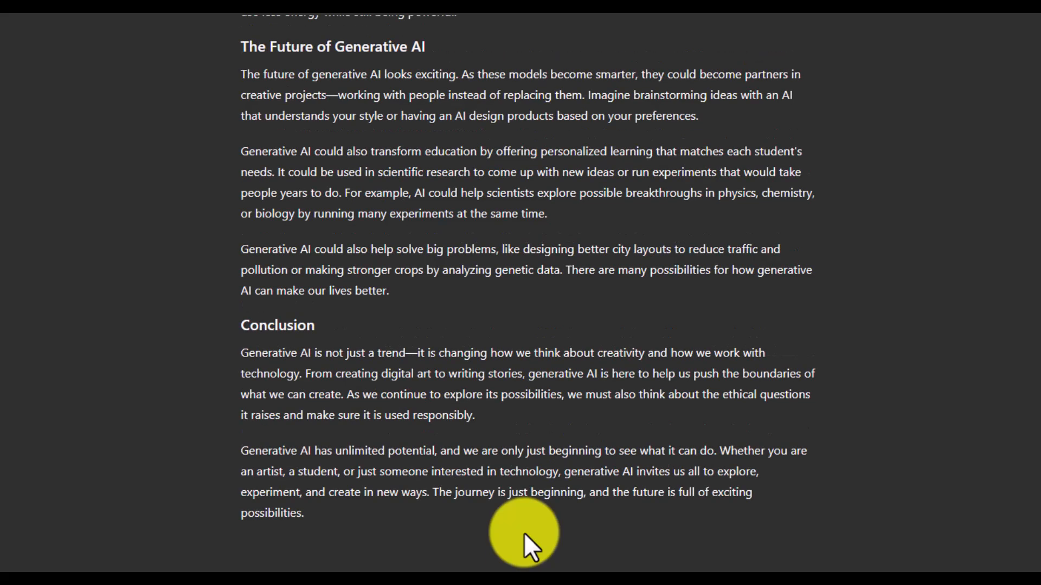
pyautogui.scroll(20, 523, 533)
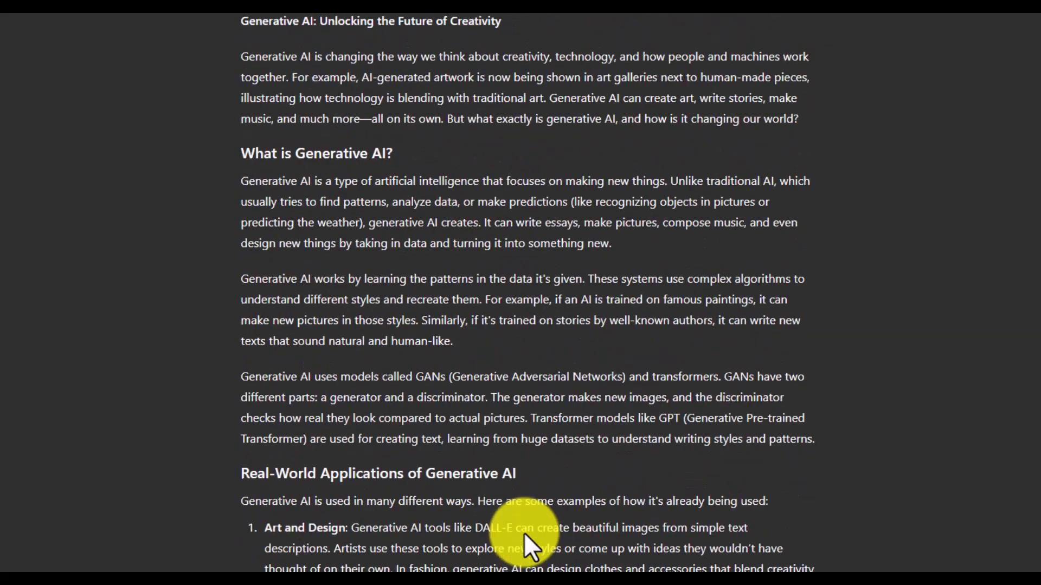
pyautogui.scroll(1, 524, 532)
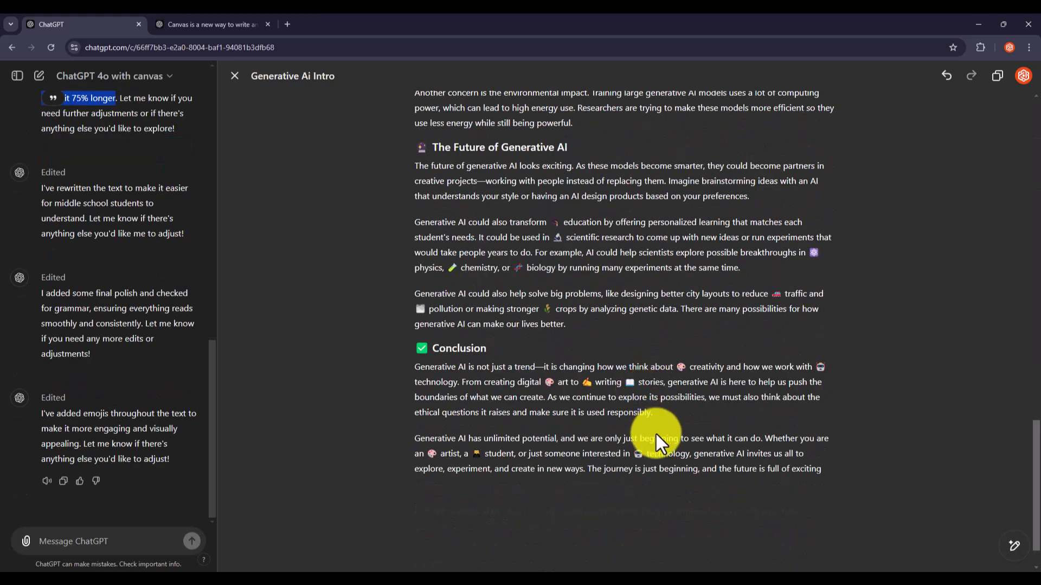
# Review the blog post with emojis throughout and restore its previous version without emojis.
pyautogui.scroll(15, 656, 434)
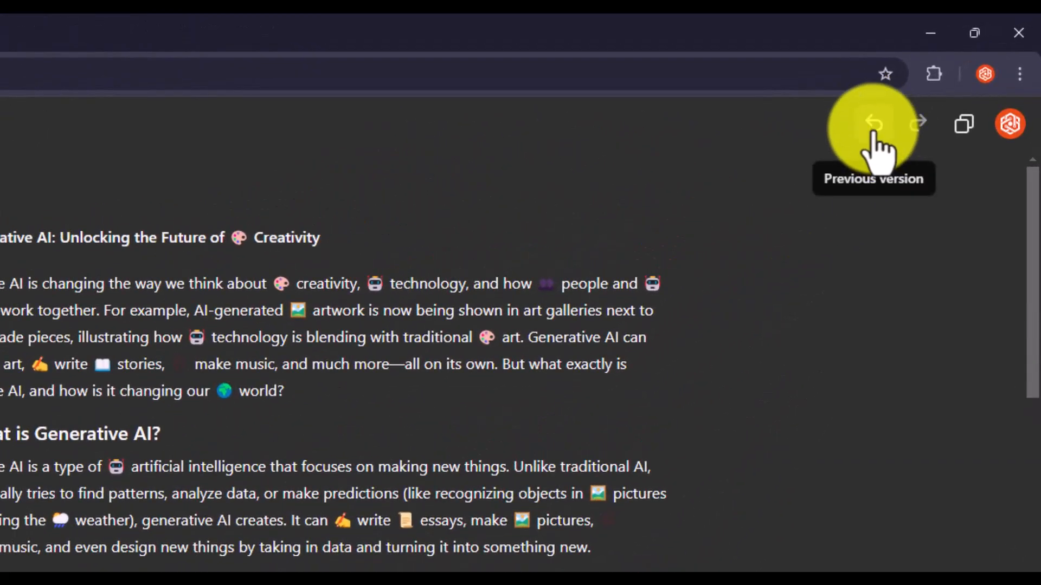
pyautogui.click(873, 126)
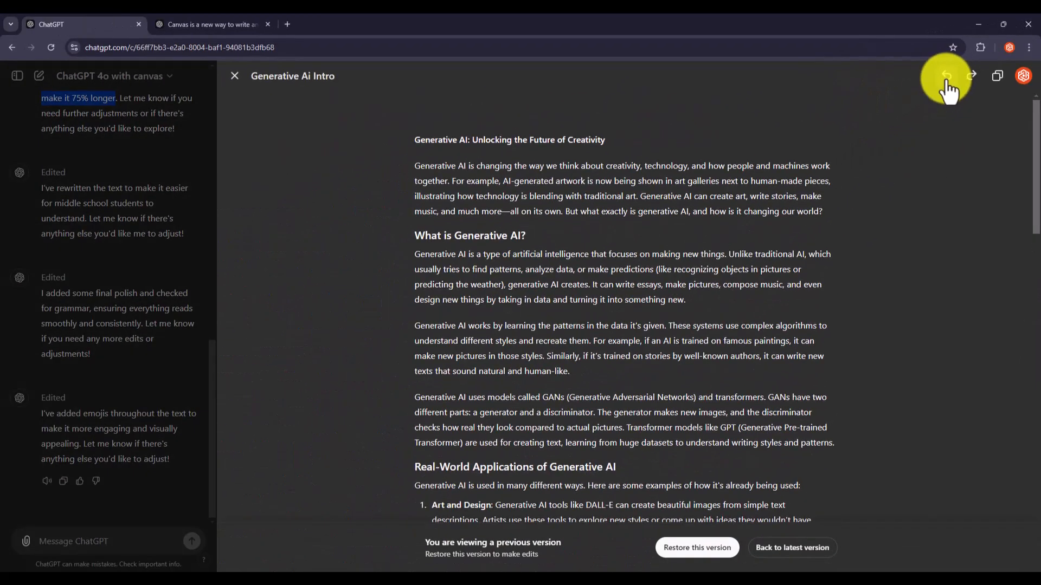
pyautogui.click(714, 553)
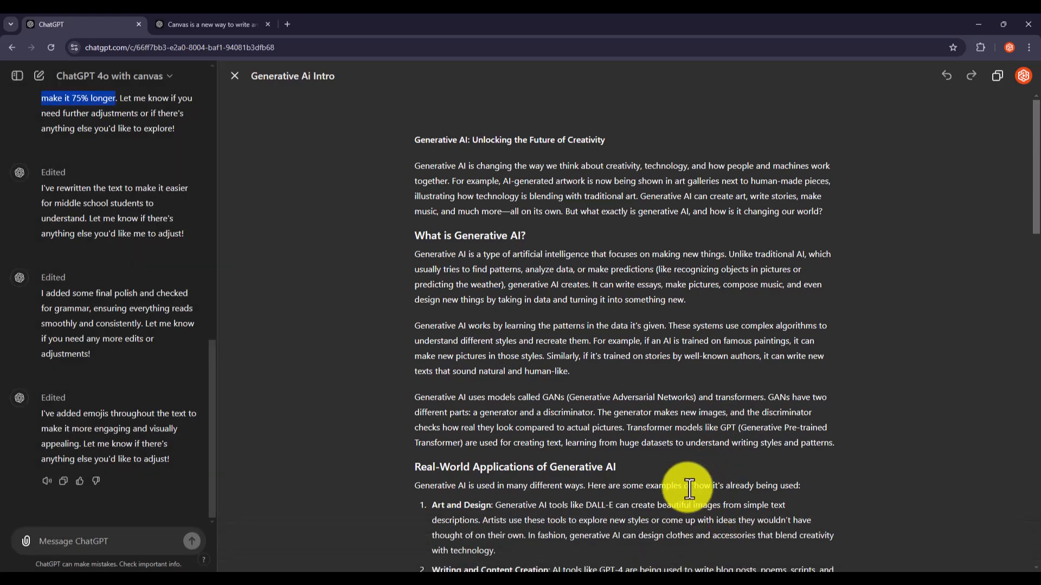
# Submit the prompt "Add emojis to the headings", review the section headings and highlight the reply's summary of the edits.
pyautogui.click(640, 371)
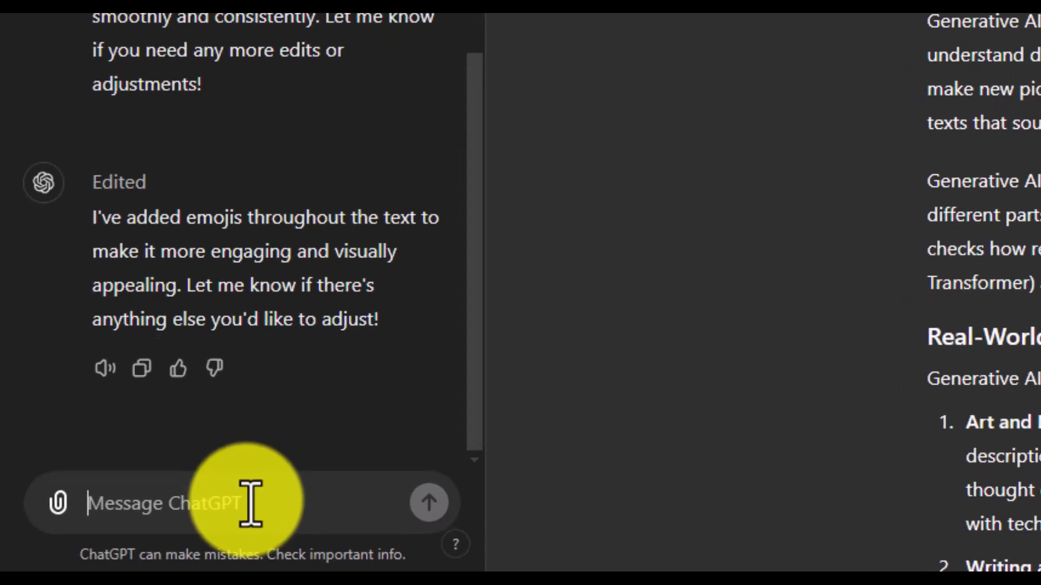
pyautogui.write('Add emojis to the headings')
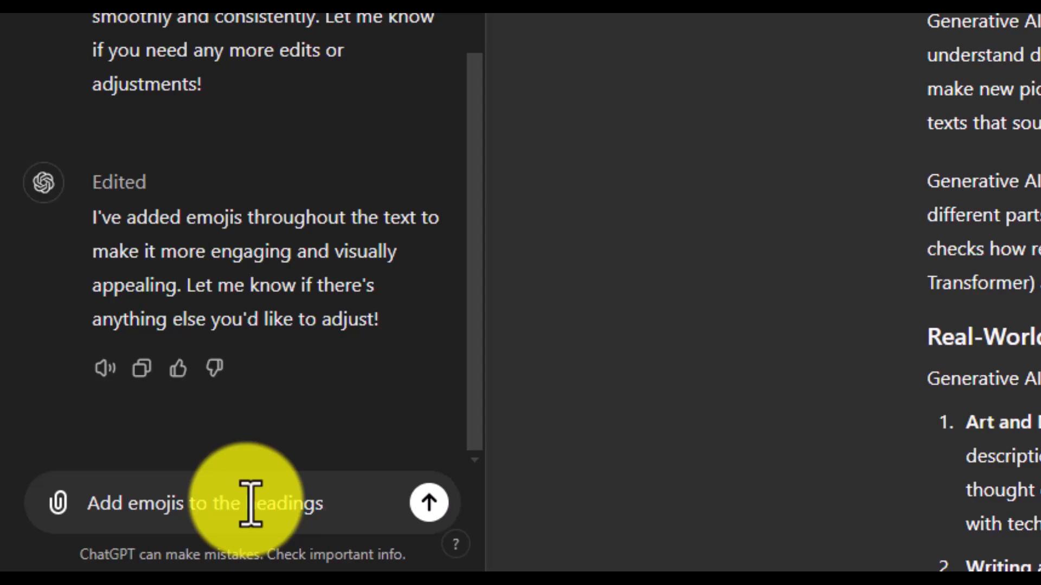
pyautogui.press('Return')
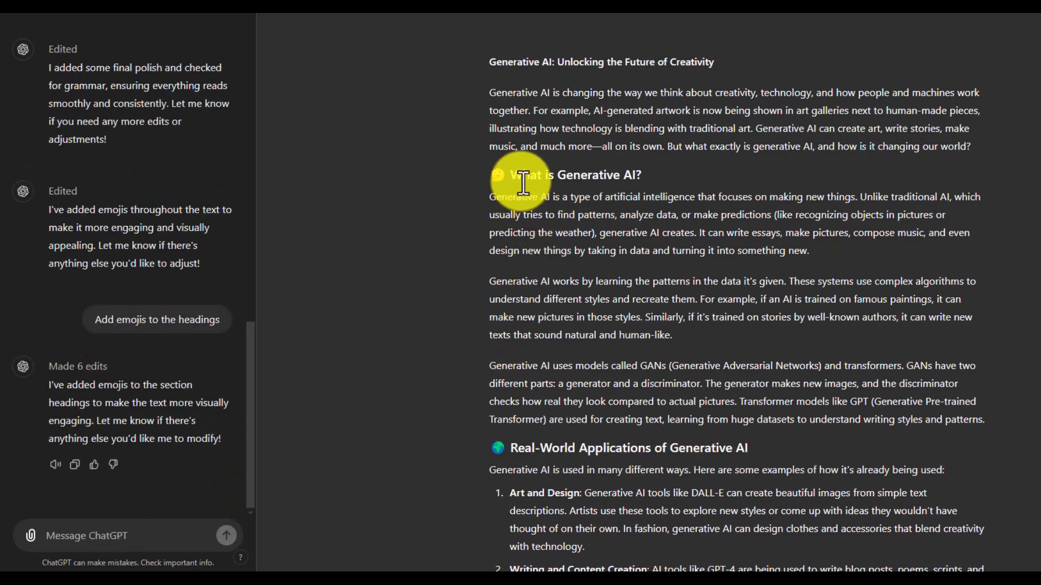
pyautogui.scroll(-15, 560, 418)
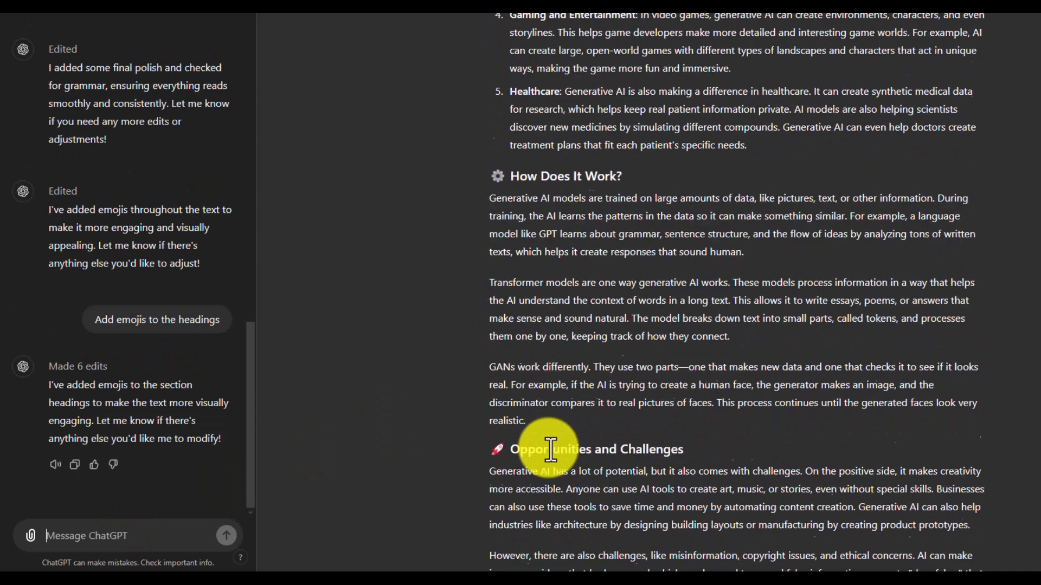
pyautogui.scroll(-7, 551, 450)
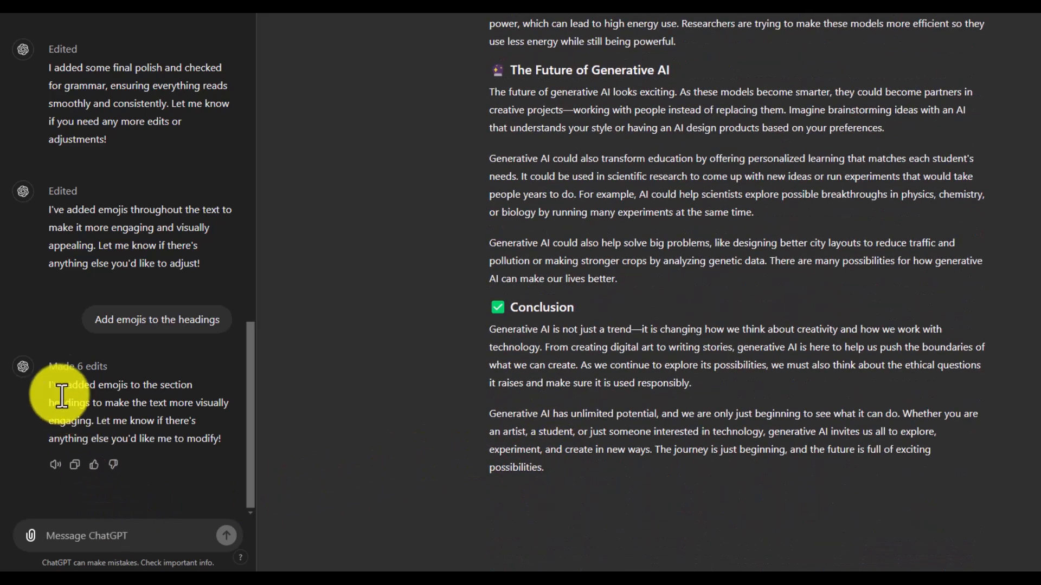
pyautogui.moveTo(51, 386); pyautogui.dragTo(92, 421)
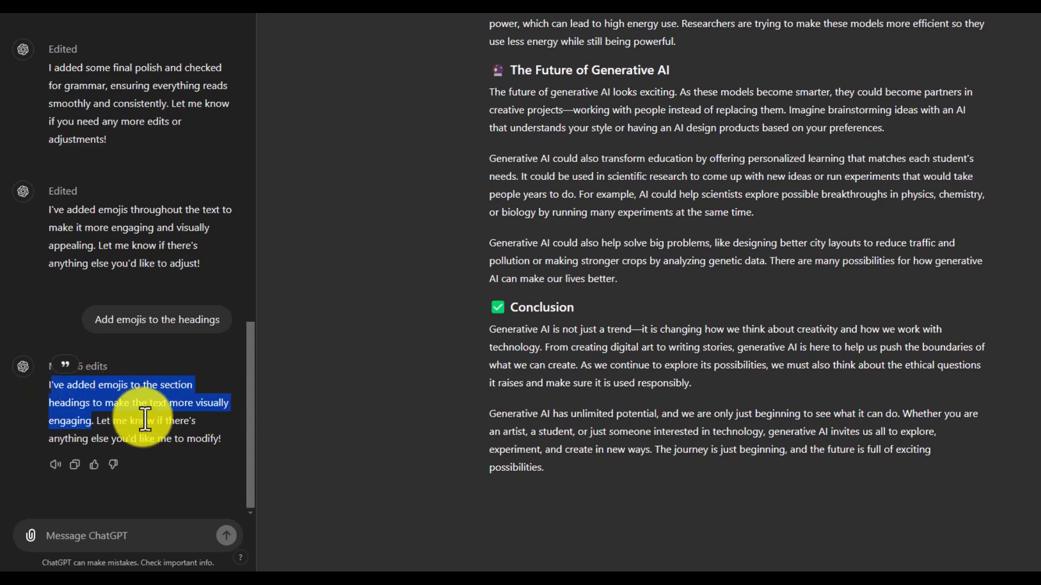
# Ask ChatGPT to "Make it more easy to understand" for the first paragraph under "What is Generative AI?" and highlight the rewritten paragraph.
pyautogui.scroll(10, 556, 388)
pyautogui.scroll(10, 557, 388)
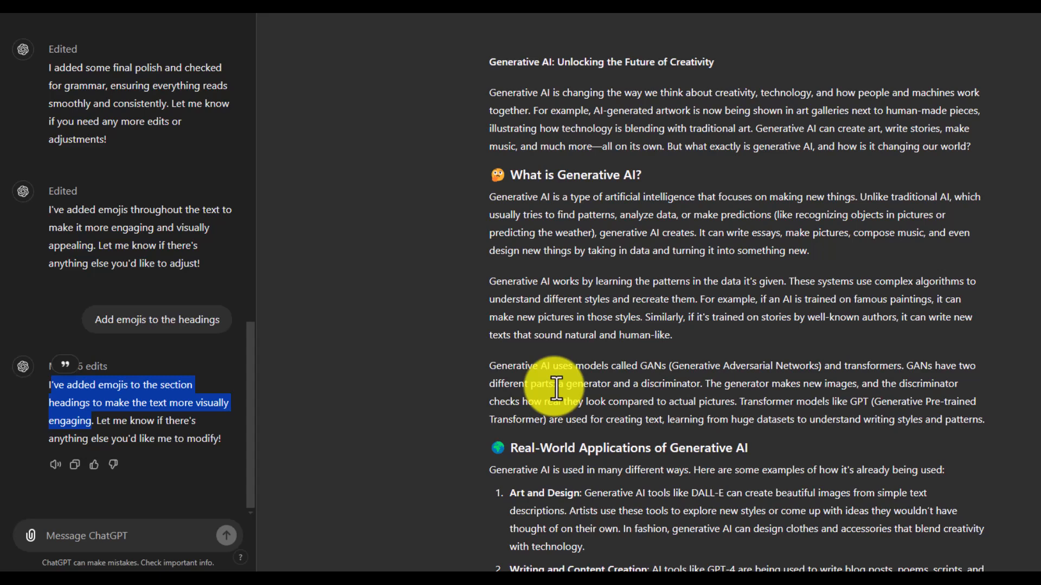
pyautogui.moveTo(809, 251); pyautogui.dragTo(487, 199)
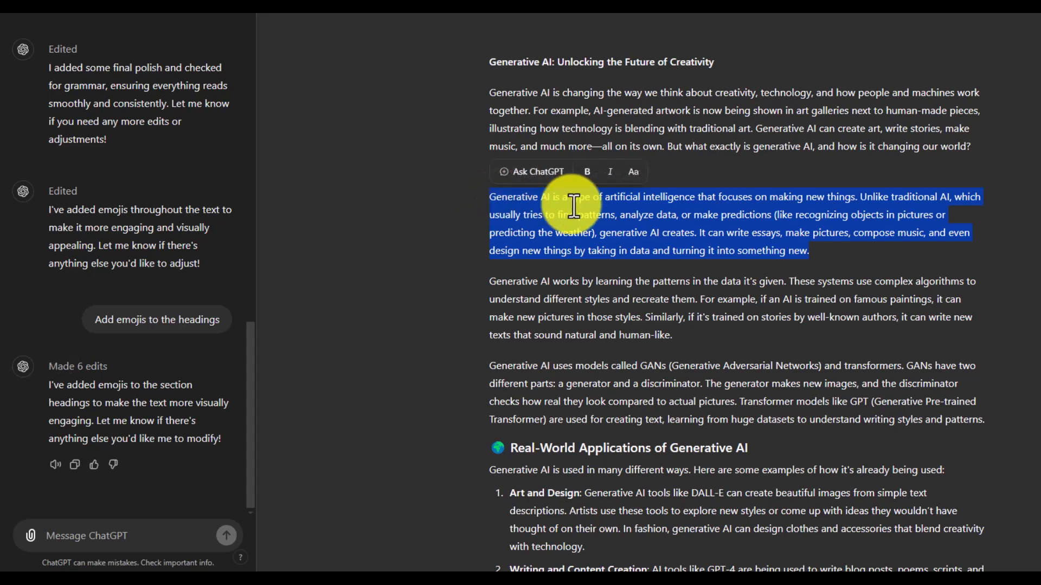
pyautogui.click(534, 172)
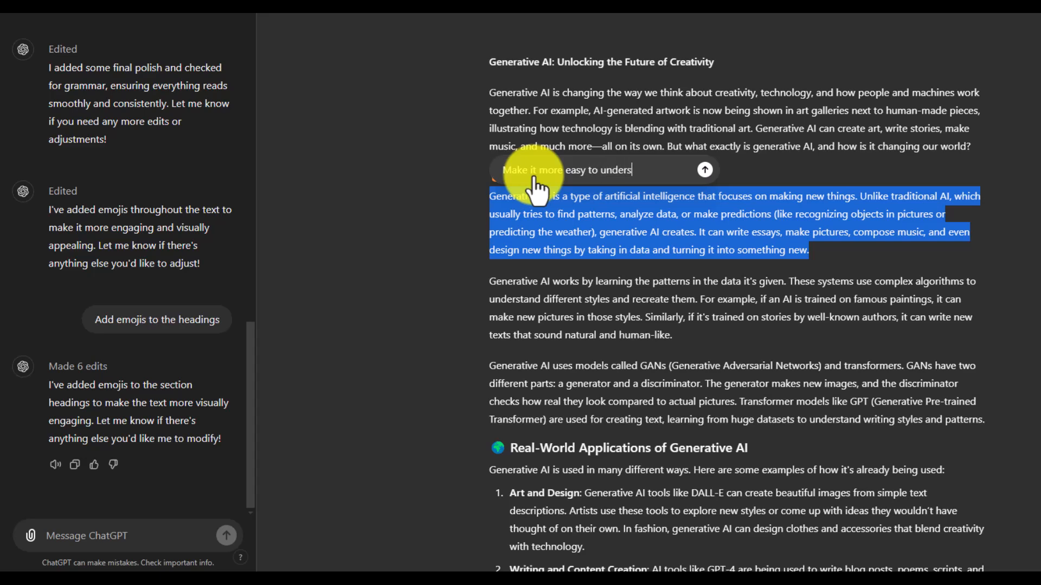
pyautogui.press('Return')
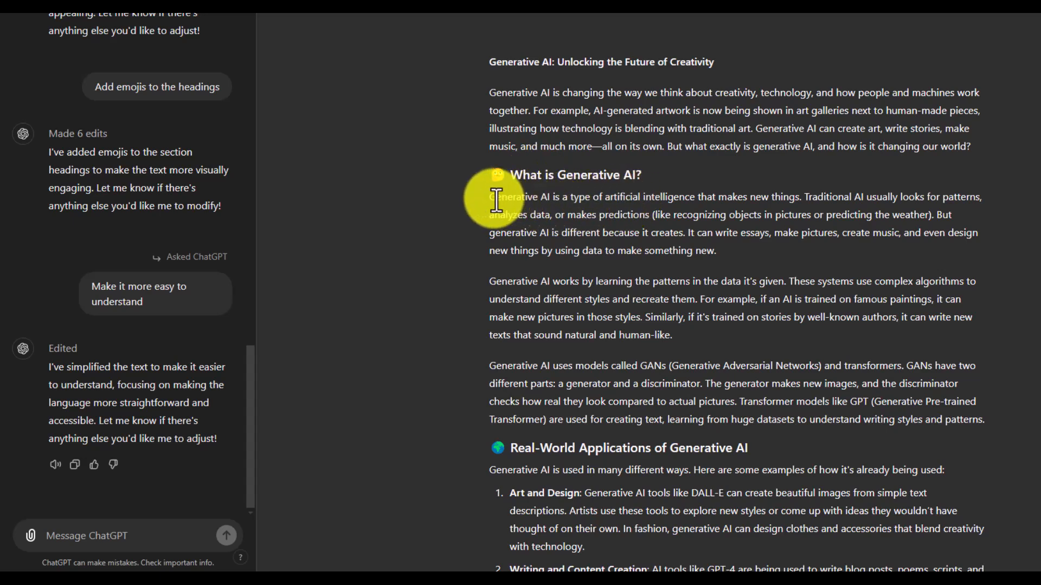
pyautogui.moveTo(492, 200); pyautogui.dragTo(960, 244)
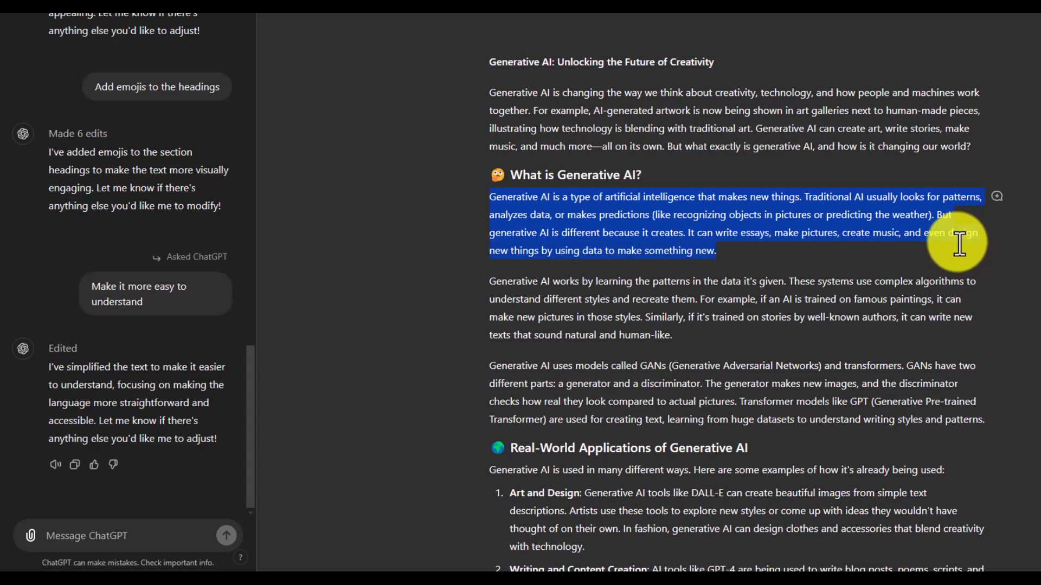
pyautogui.moveTo(960, 244); pyautogui.dragTo(959, 244)
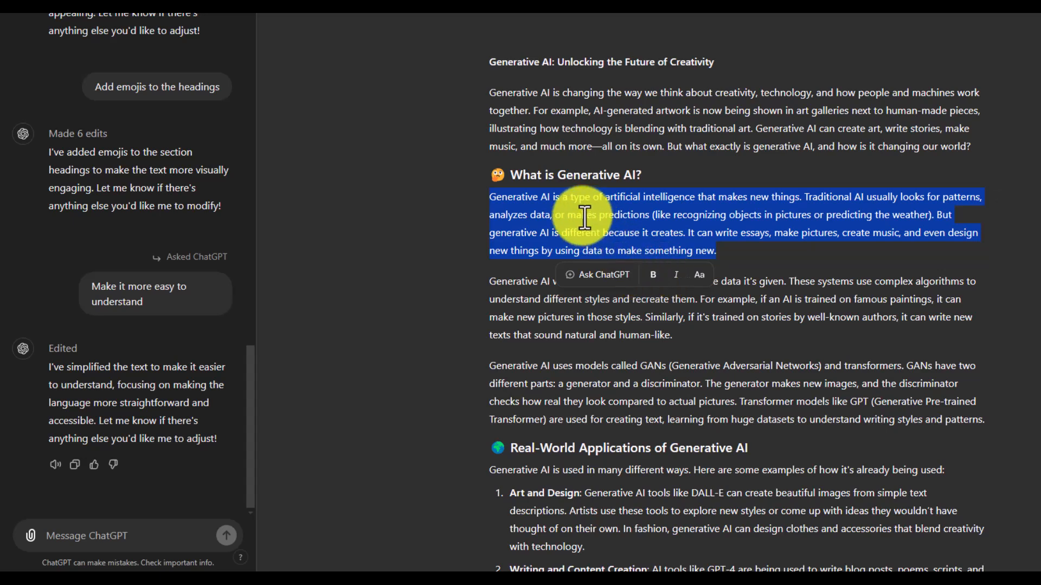
# Select the term "Generative AI" at the start of that paragraph and ask ChatGPT "What is this?".
pyautogui.click(558, 207)
pyautogui.moveTo(529, 198); pyautogui.dragTo(489, 196)
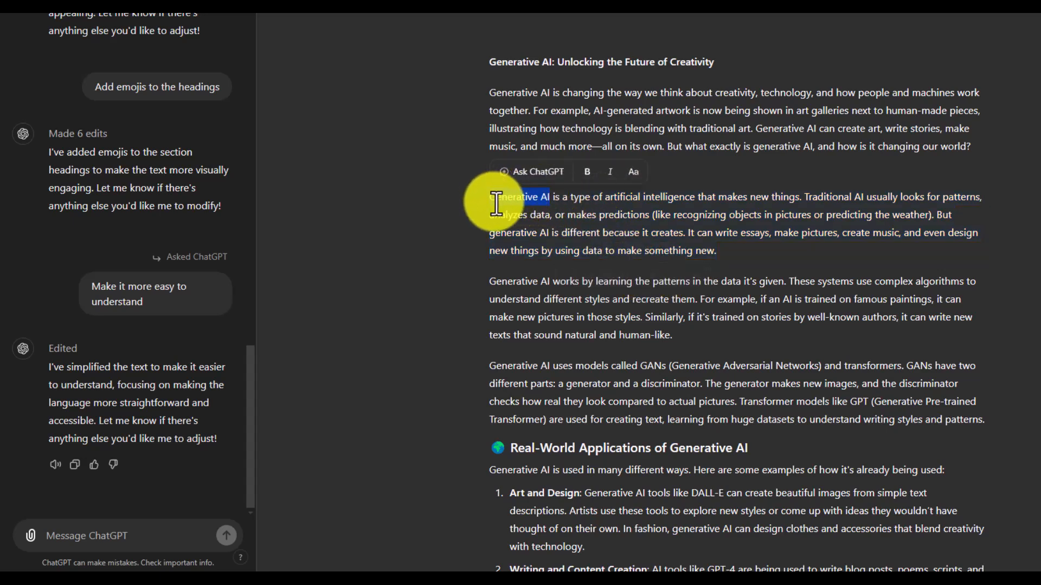
pyautogui.click(540, 179)
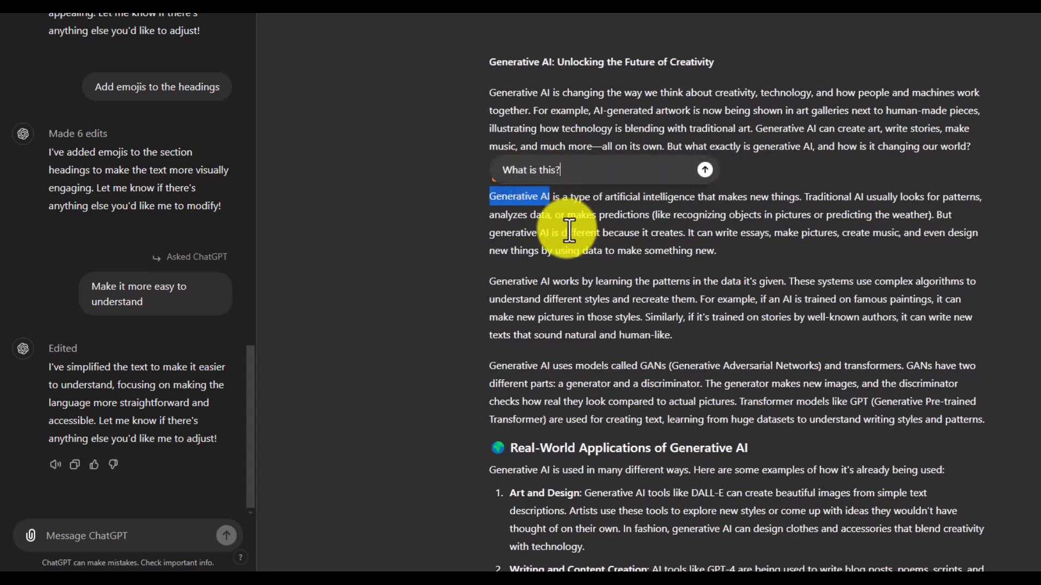
pyautogui.press('Return')
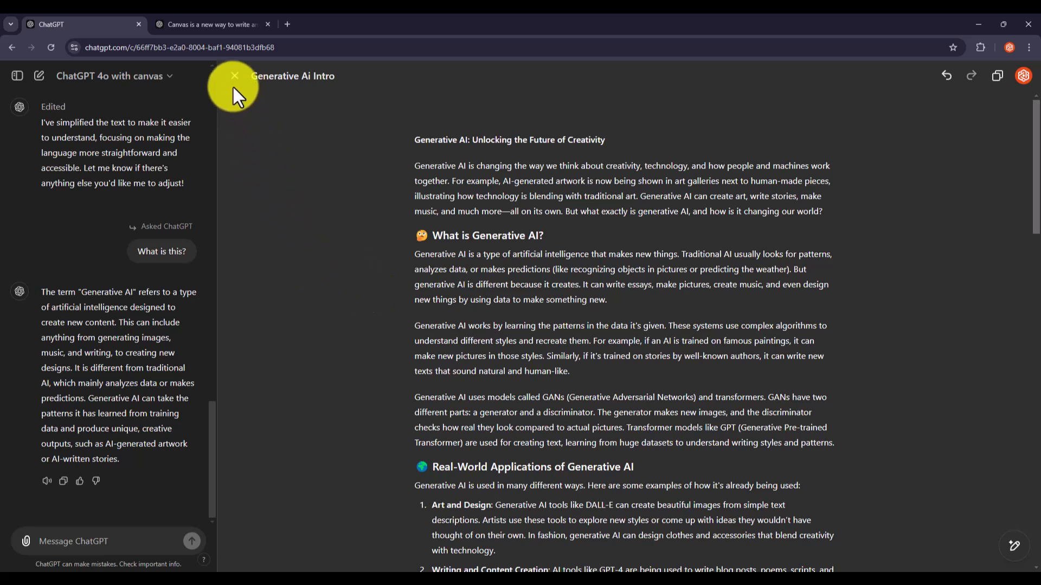
# Start a new chat with the canvas model and submit the prompt "Write a program for a simple snake game".
pyautogui.click(39, 78)
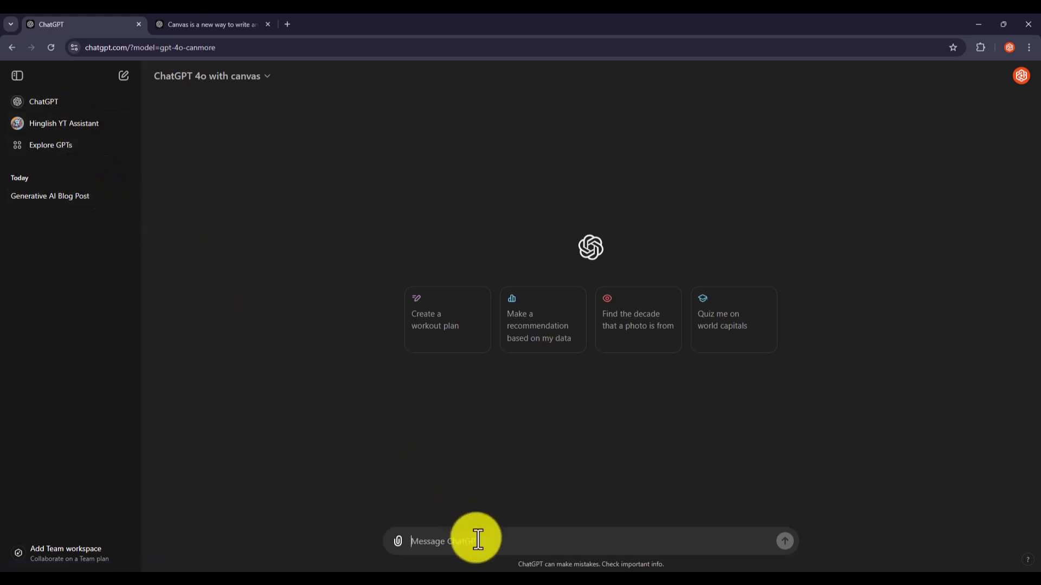
pyautogui.write('Write a program for a simple snake game')
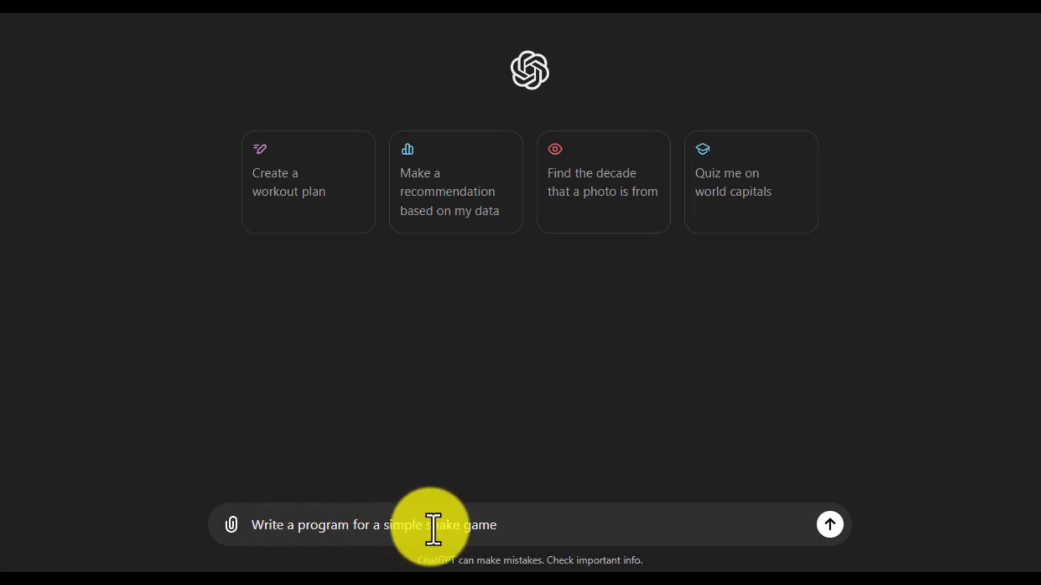
pyautogui.click(830, 528)
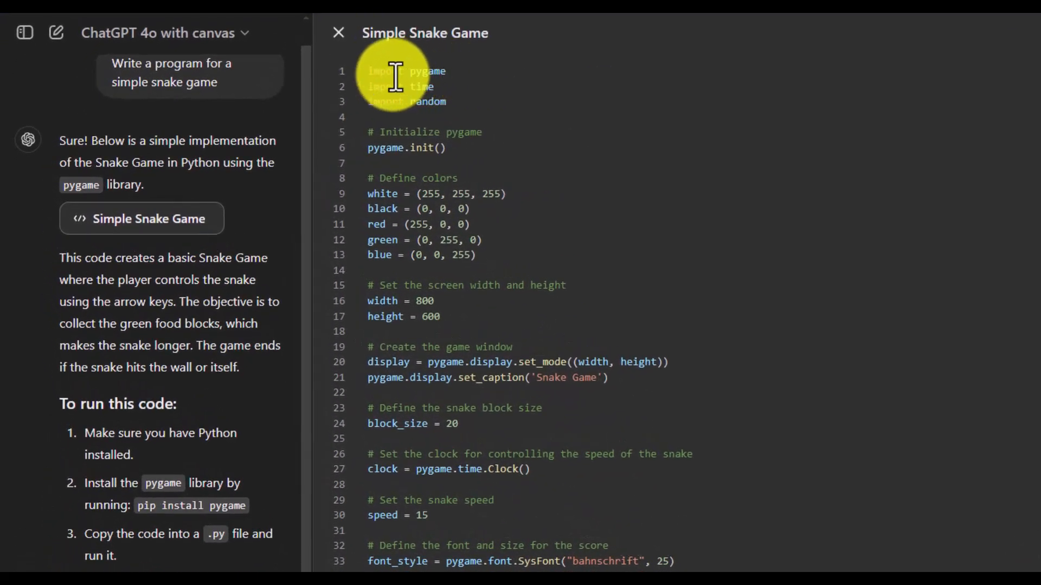
# Highlight the pygame import and the reply's description of the arrow-key snake game, and look through the generated code.
pyautogui.moveTo(410, 71); pyautogui.dragTo(457, 69)
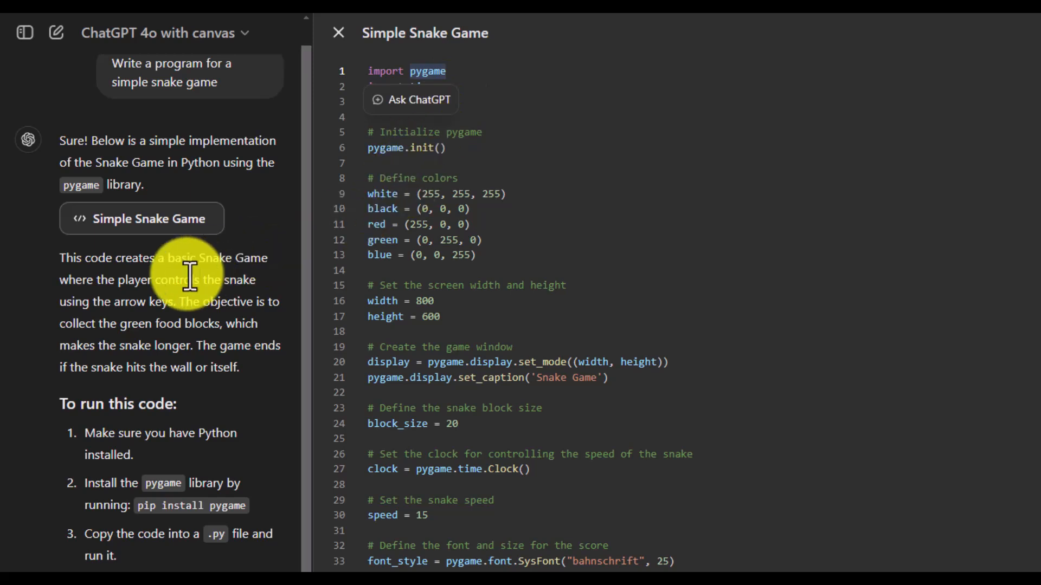
pyautogui.moveTo(64, 260); pyautogui.dragTo(177, 306)
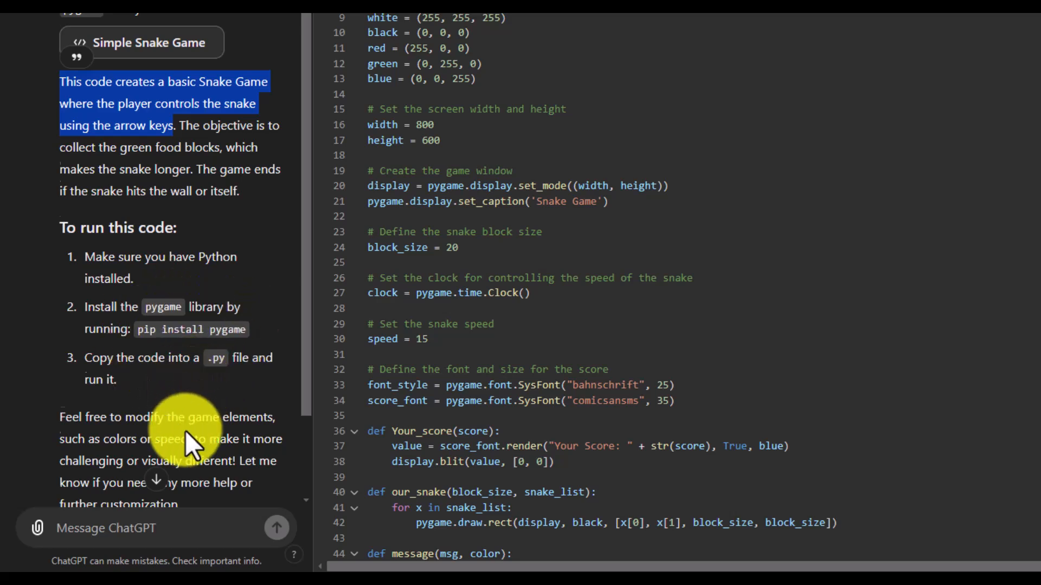
pyautogui.scroll(-2, 186, 431)
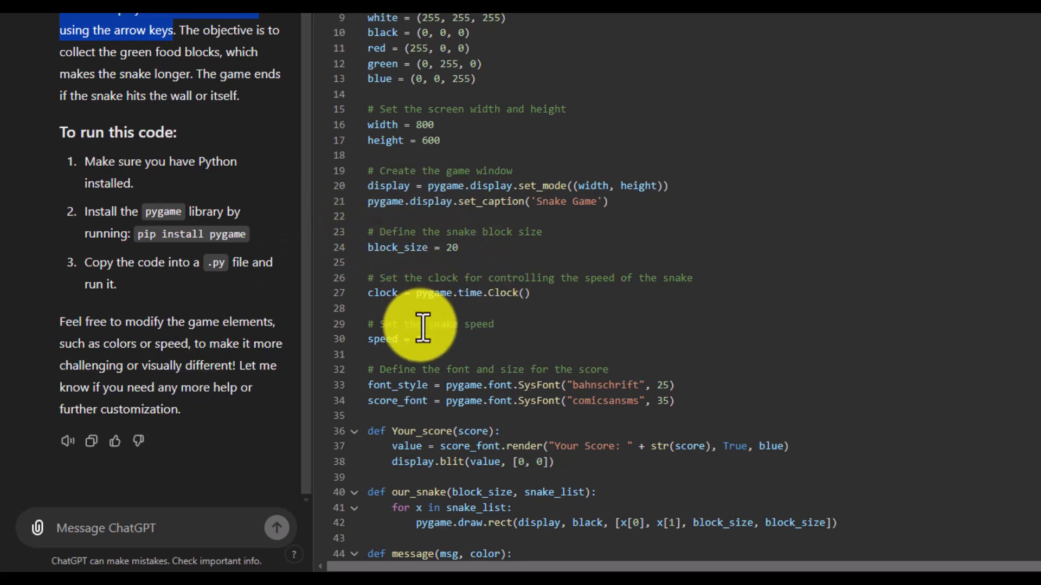
pyautogui.scroll(-9, 440, 372)
pyautogui.scroll(-9, 439, 371)
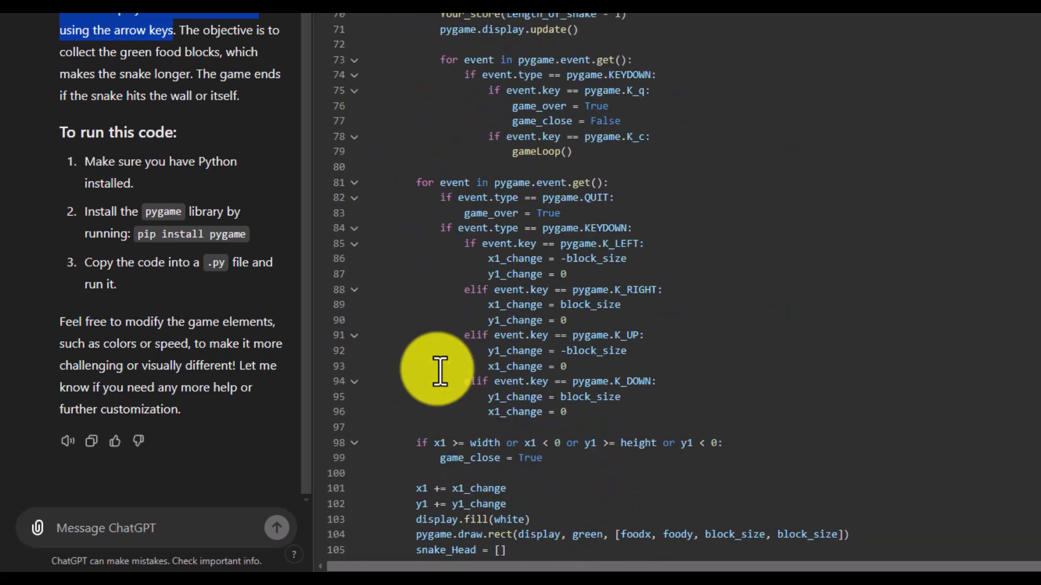
pyautogui.scroll(1, 539, 381)
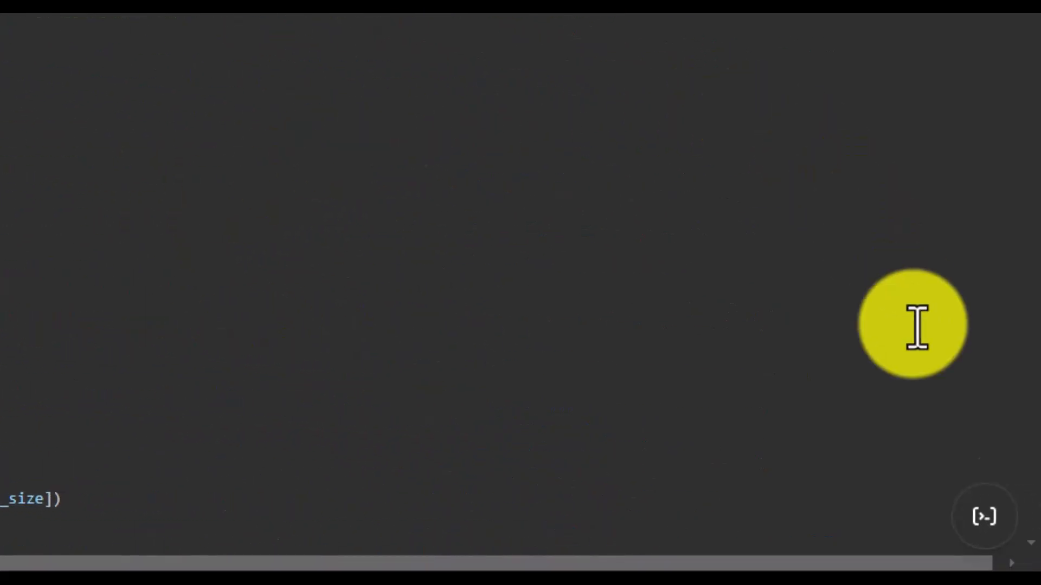
# Have ChatGPT add inline comments throughout the snake game code and look over the commented version.
pyautogui.moveTo(985, 537)
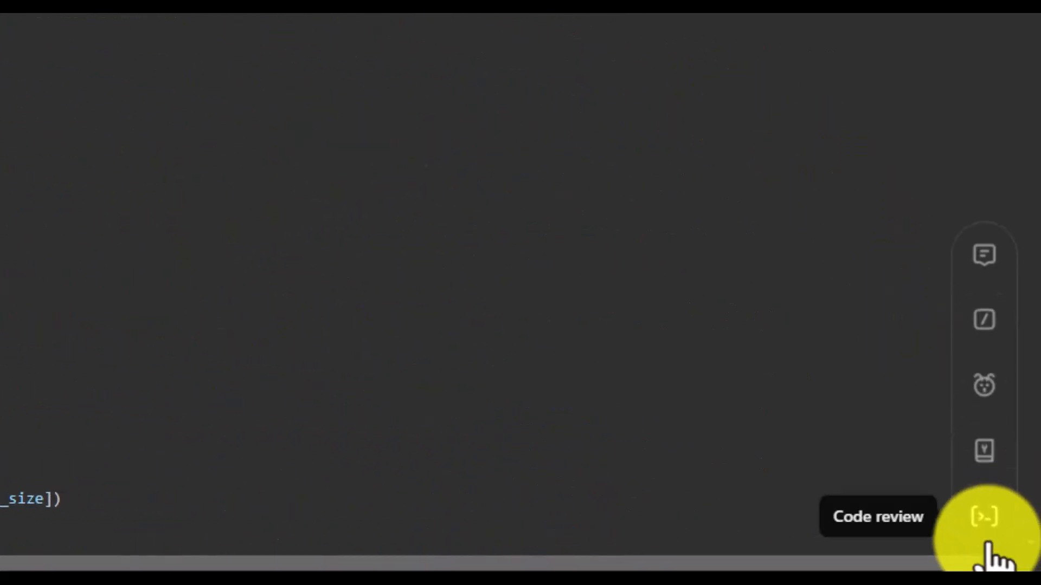
pyautogui.click(977, 266)
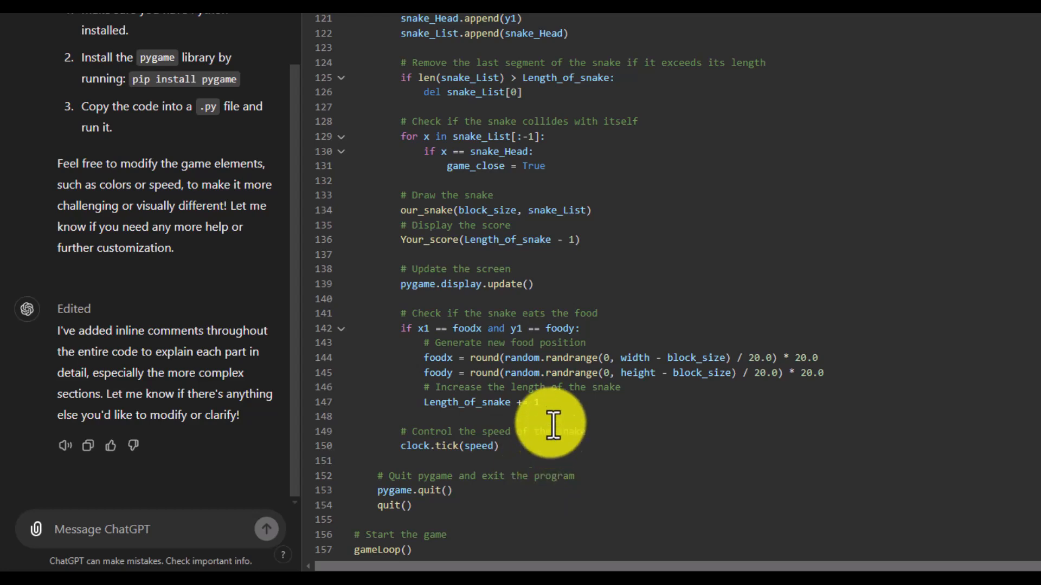
pyautogui.scroll(20, 553, 410)
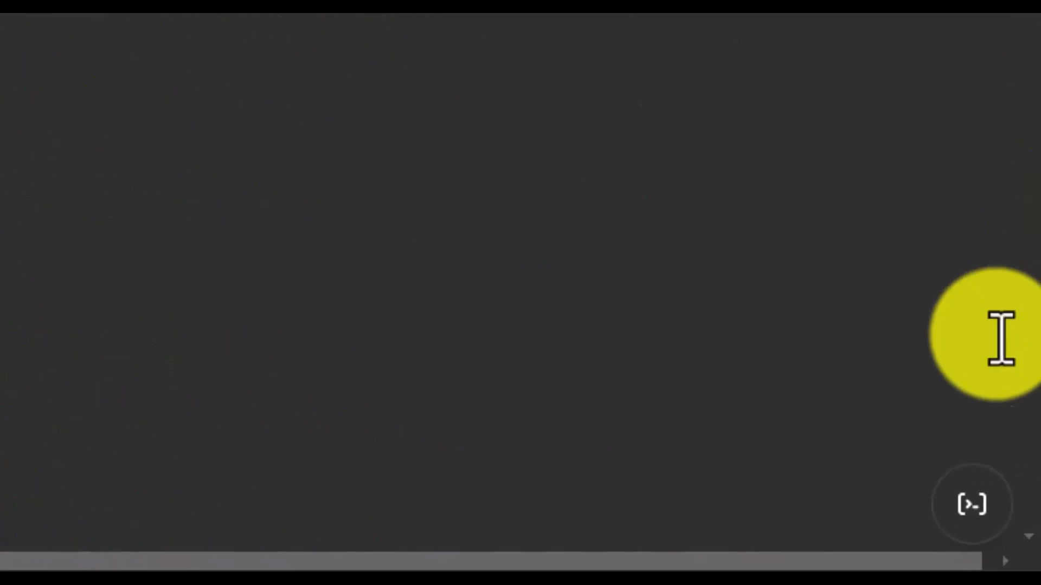
# Have ChatGPT add logs to the snake game code and look through the inserted print statements.
pyautogui.moveTo(1011, 535)
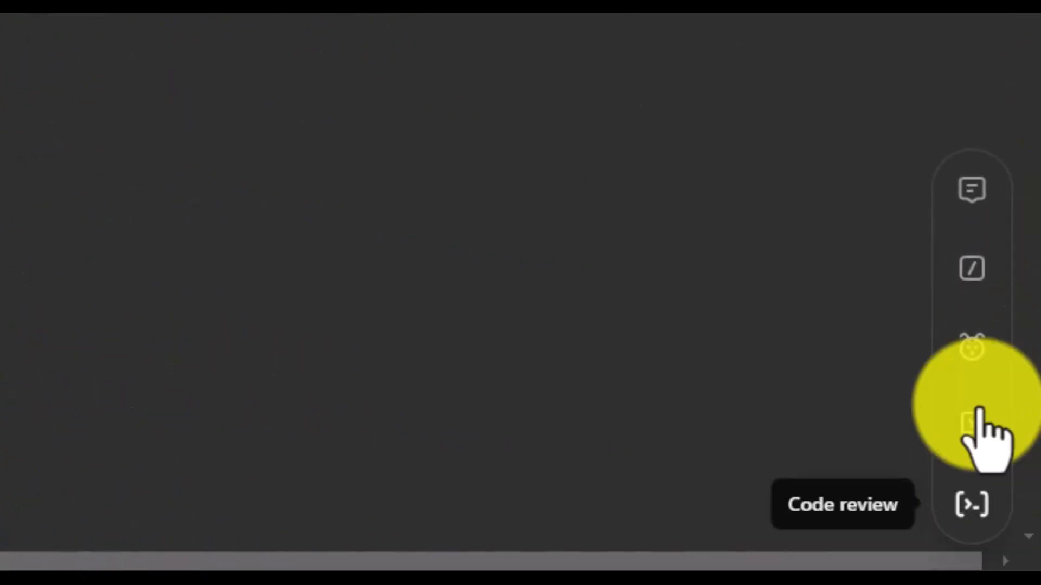
pyautogui.click(976, 274)
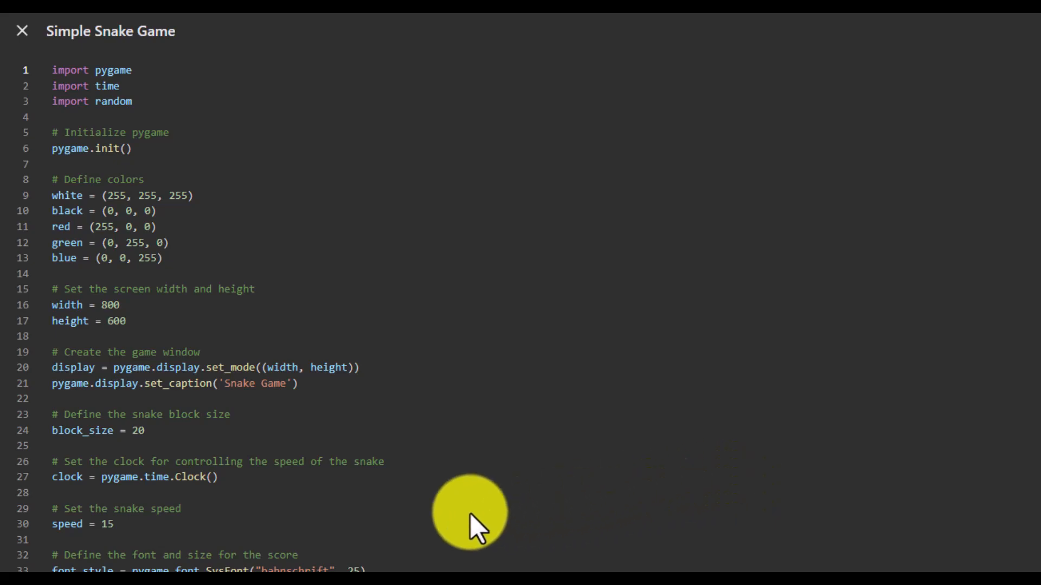
pyautogui.scroll(-10, 438, 527)
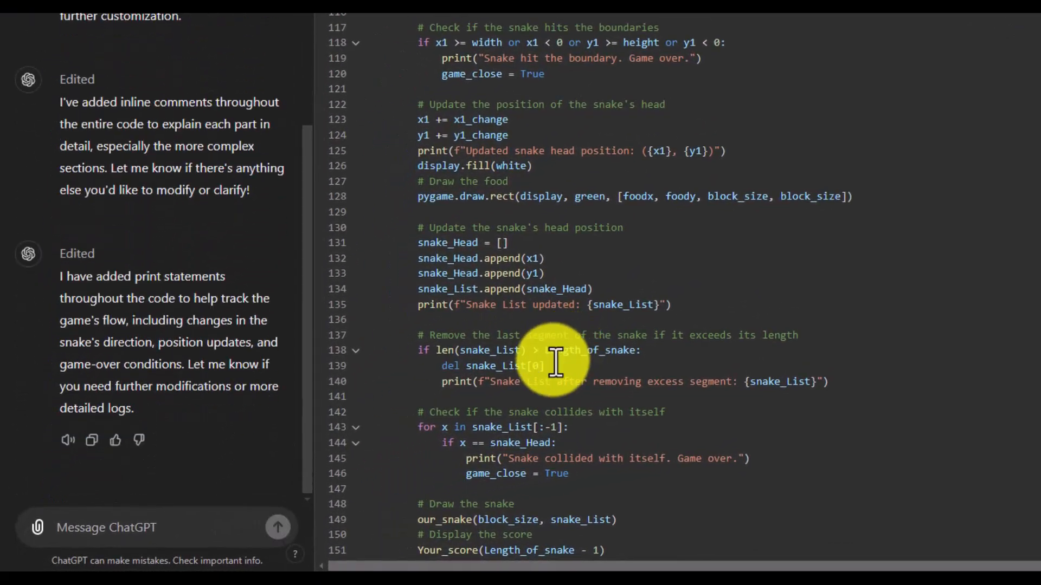
pyautogui.scroll(-6, 548, 406)
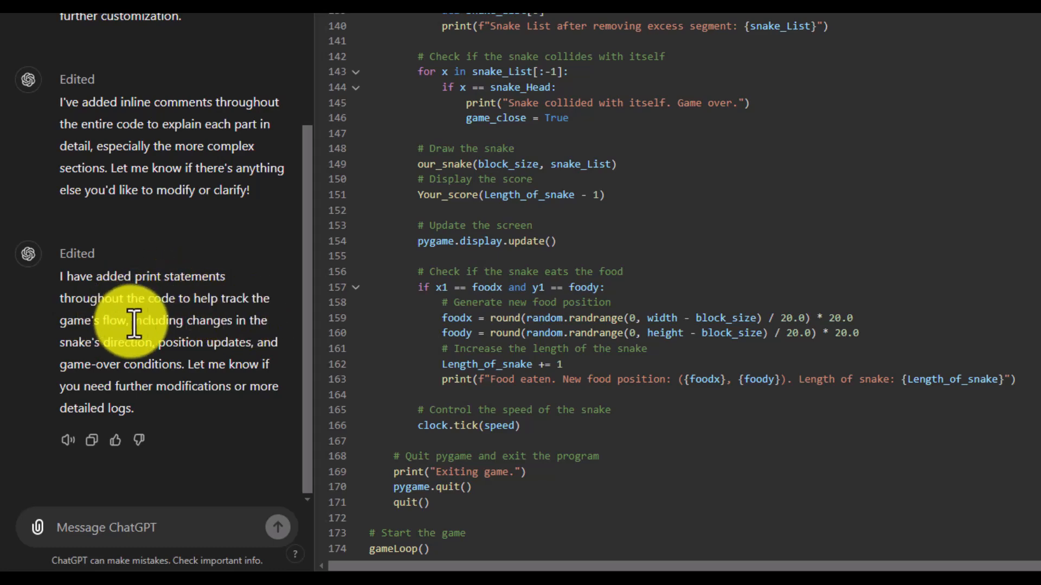
# Have ChatGPT fix bugs in the Simple Snake Game code.
pyautogui.scroll(20, 614, 368)
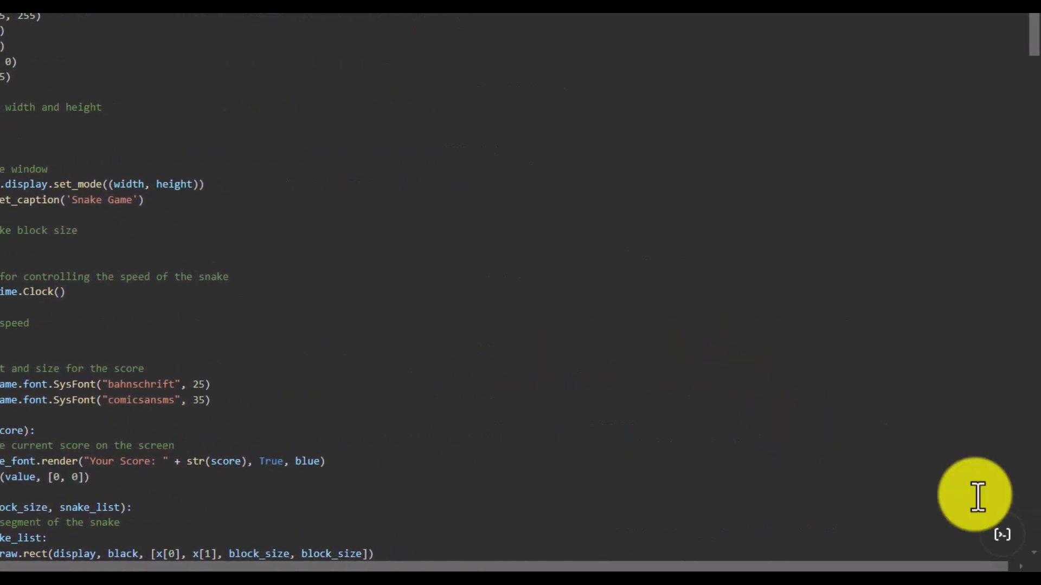
pyautogui.moveTo(1012, 536)
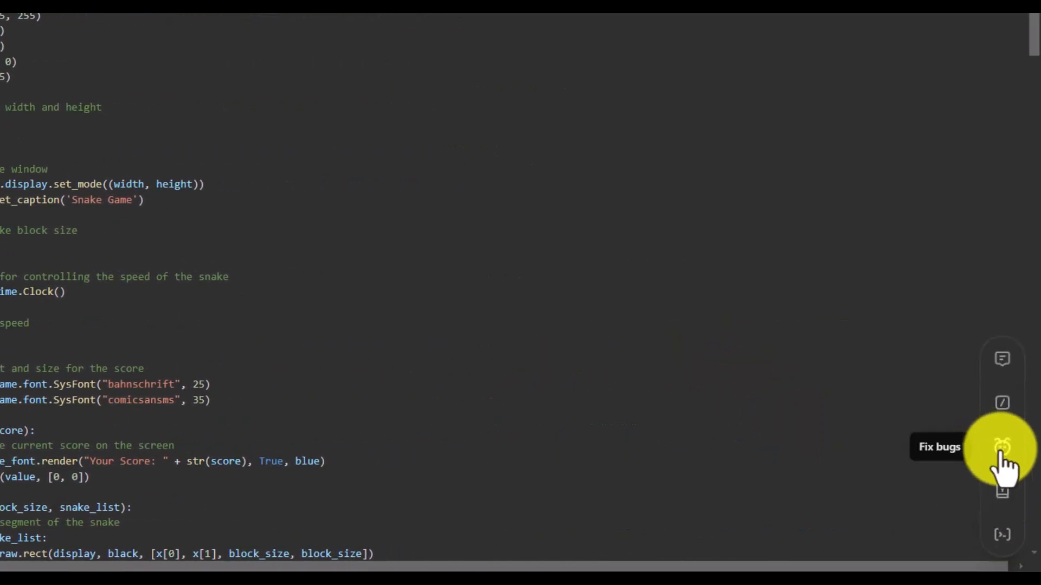
pyautogui.click(1001, 450)
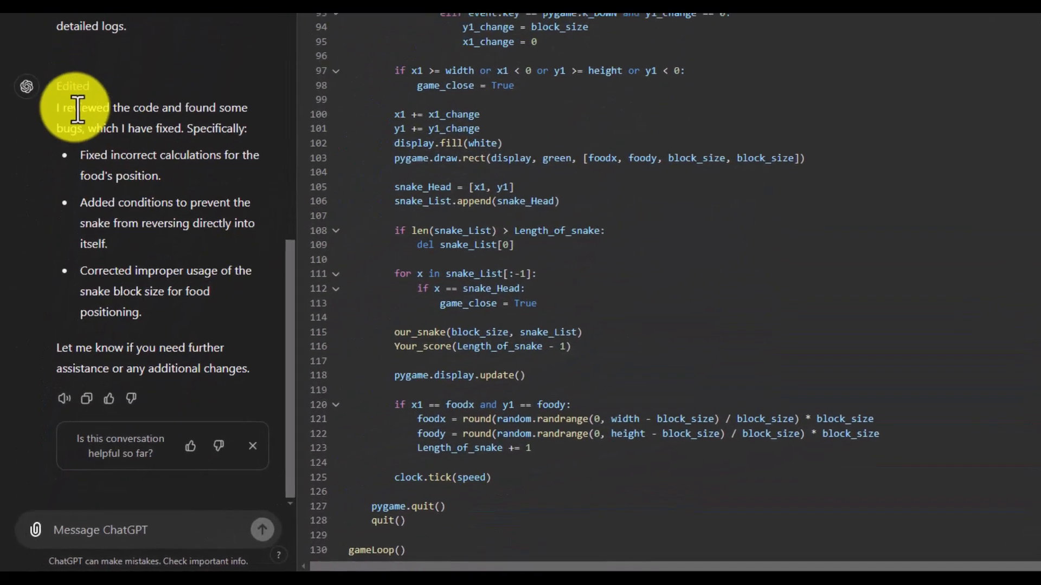
# Highlight the opening sentence and the last point of the bug-fix summary, and look over the revised code.
pyautogui.moveTo(66, 108); pyautogui.dragTo(200, 108)
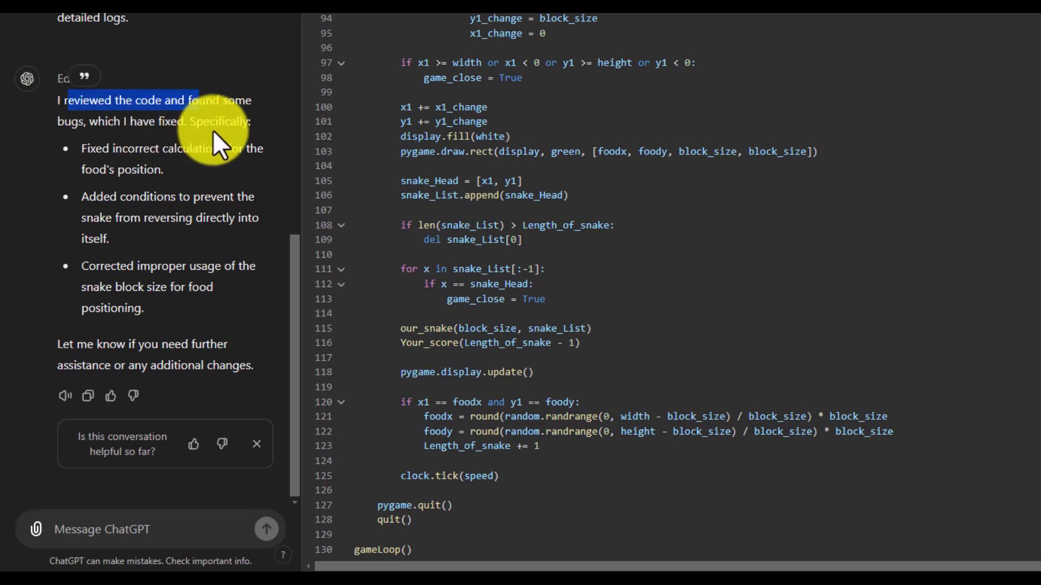
pyautogui.click(129, 161)
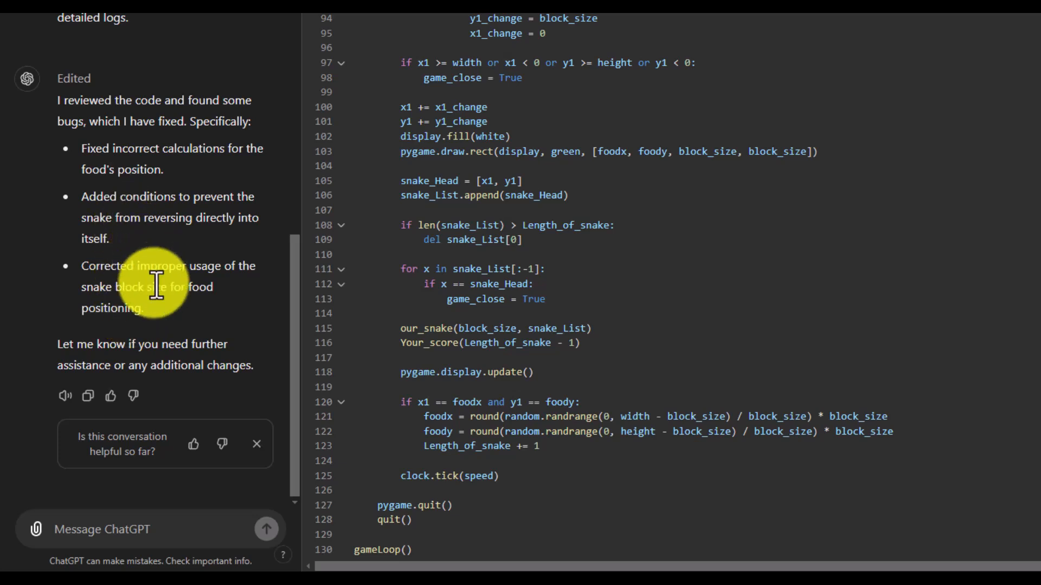
pyautogui.moveTo(151, 309); pyautogui.dragTo(82, 274)
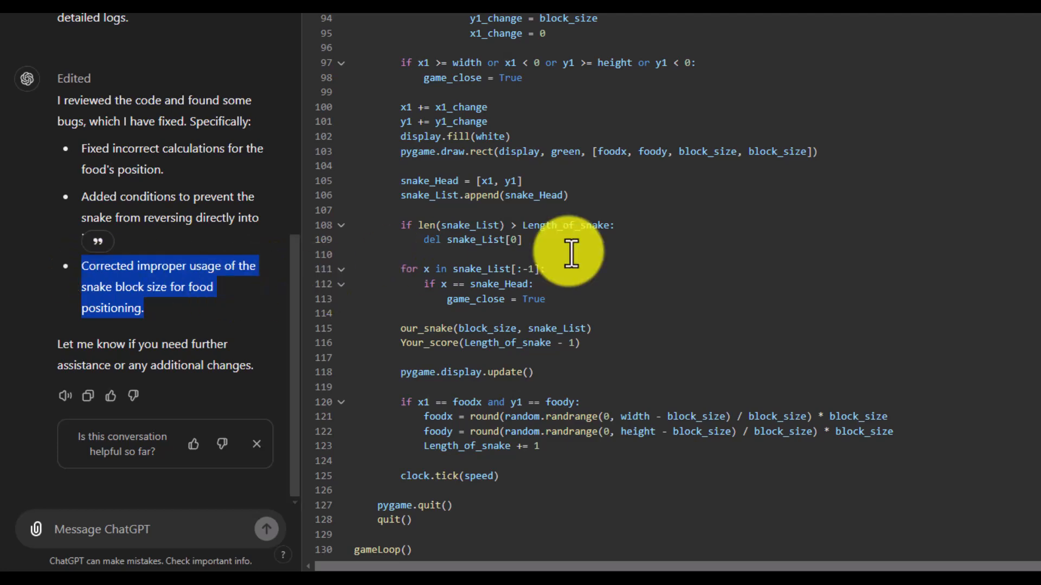
pyautogui.scroll(20, 571, 252)
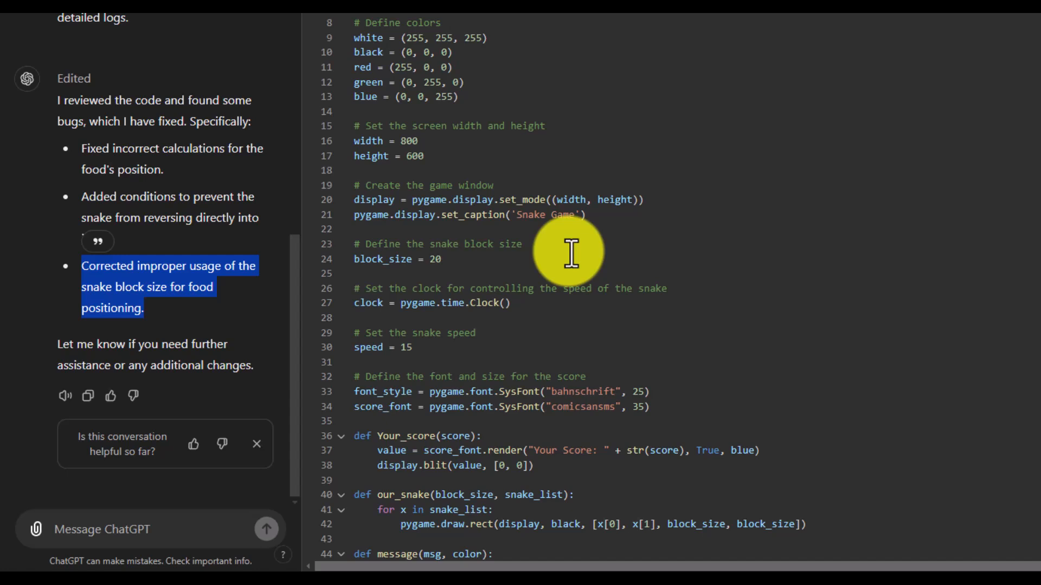
# Port the snake game code to JavaScript.
pyautogui.moveTo(1005, 535)
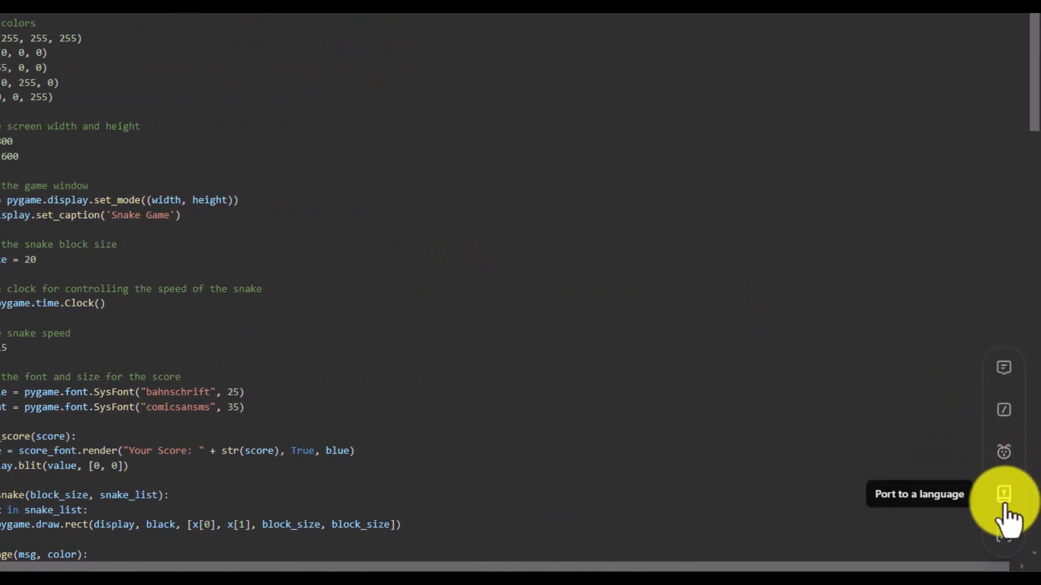
pyautogui.click(1004, 507)
pyautogui.moveTo(992, 390); pyautogui.dragTo(1005, 463)
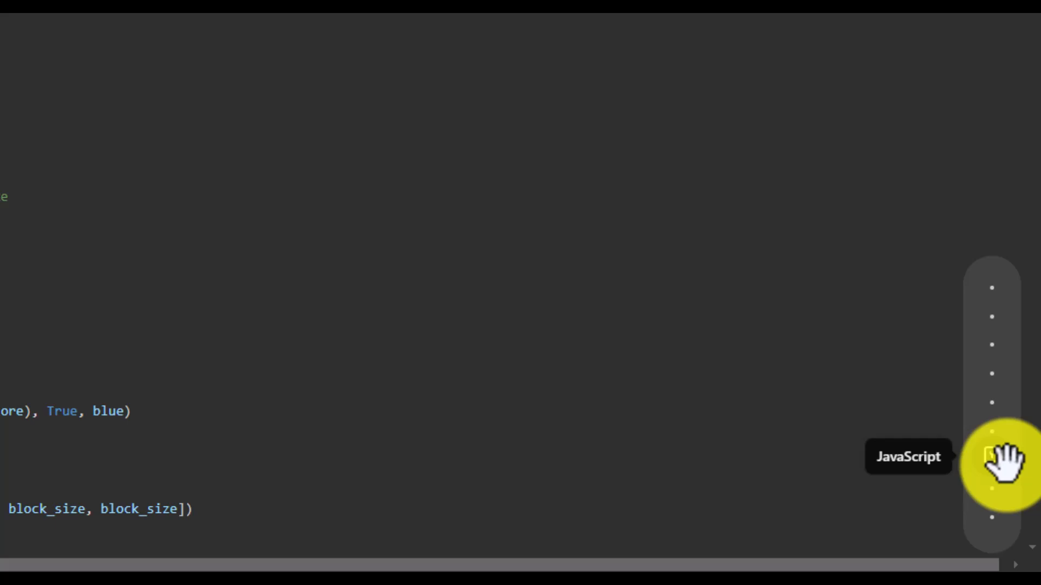
pyautogui.moveTo(1004, 462); pyautogui.dragTo(1004, 464)
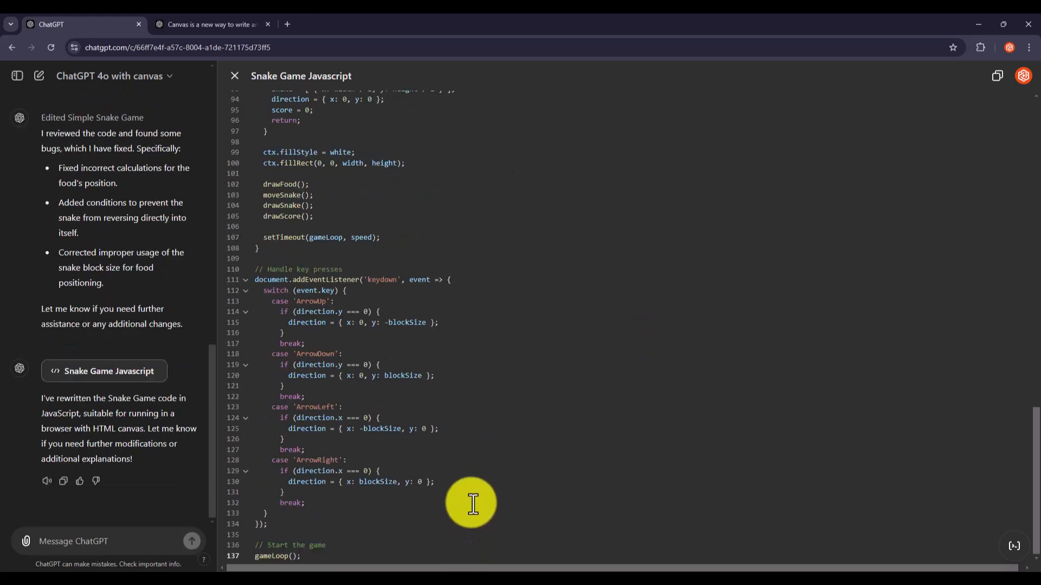
# Look through the JavaScript code and highlight the reply's explanation of the rewrite for running in a browser with HTML canvas.
pyautogui.scroll(18, 472, 503)
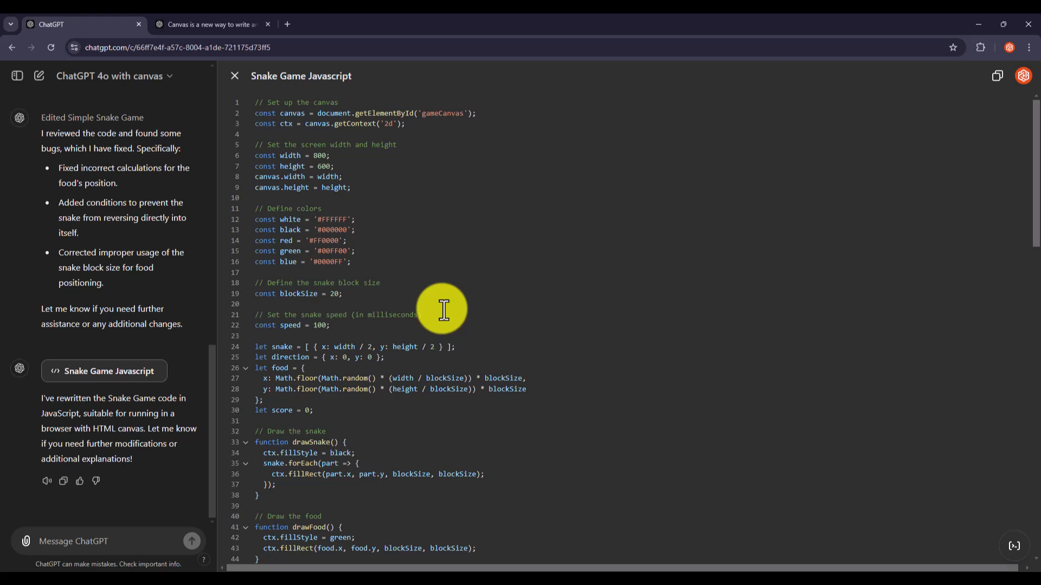
pyautogui.scroll(-20, 443, 310)
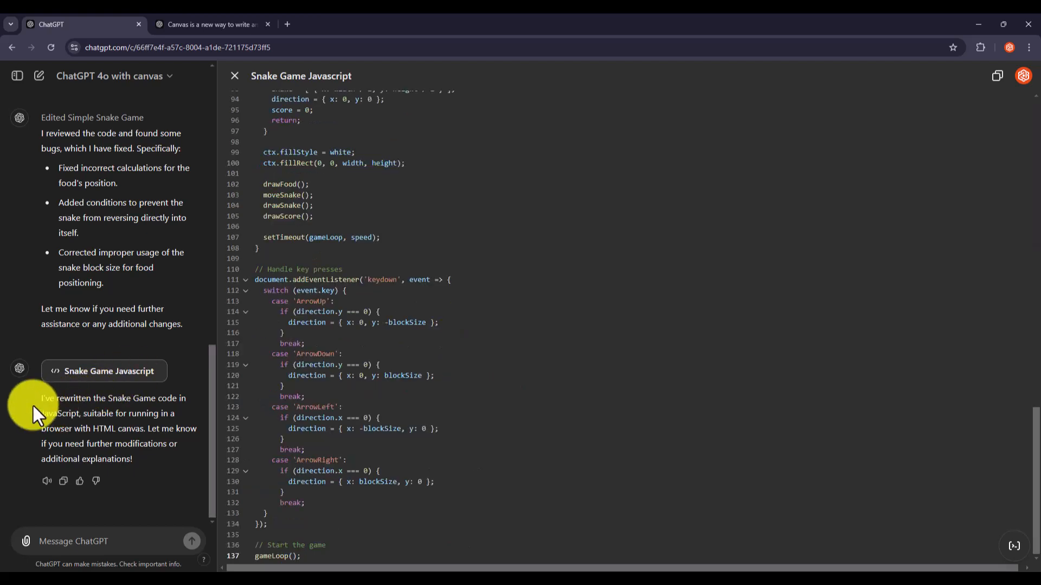
pyautogui.moveTo(41, 401); pyautogui.dragTo(94, 407)
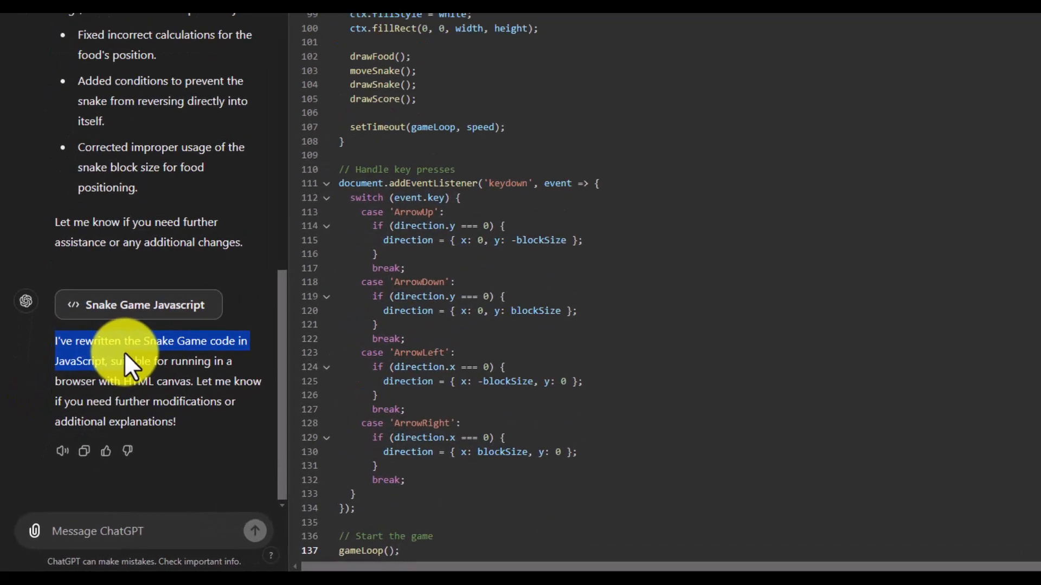
pyautogui.moveTo(124, 353); pyautogui.dragTo(165, 370)
pyautogui.moveTo(197, 333); pyautogui.dragTo(227, 345)
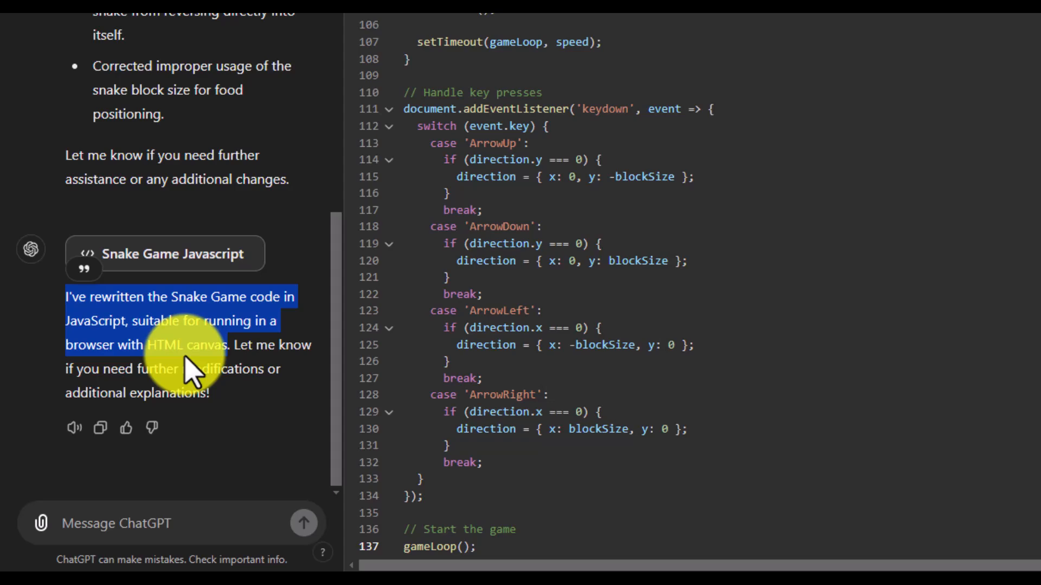
pyautogui.scroll(15, 197, 151)
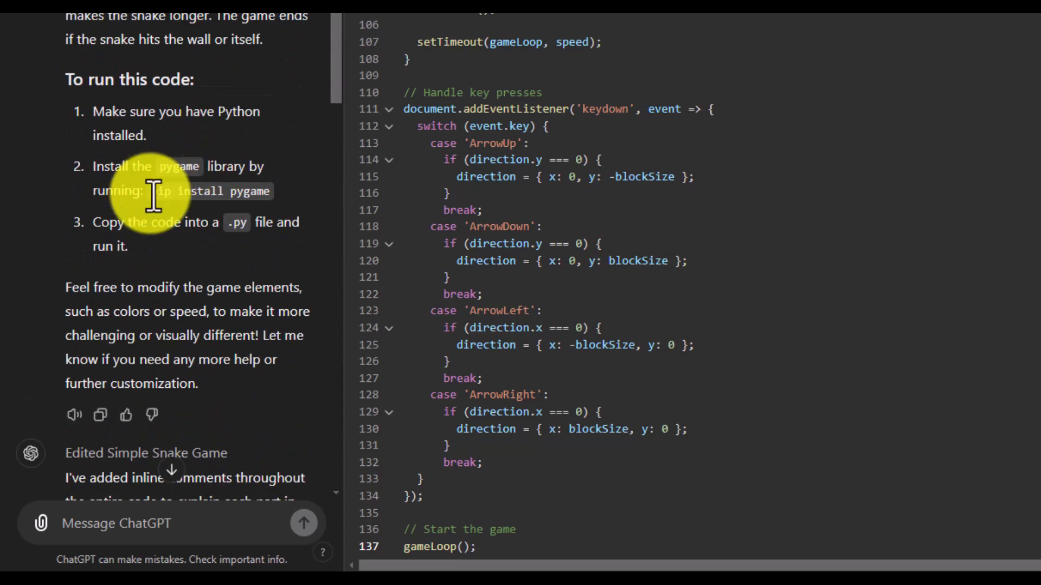
pyautogui.scroll(-15, 239, 239)
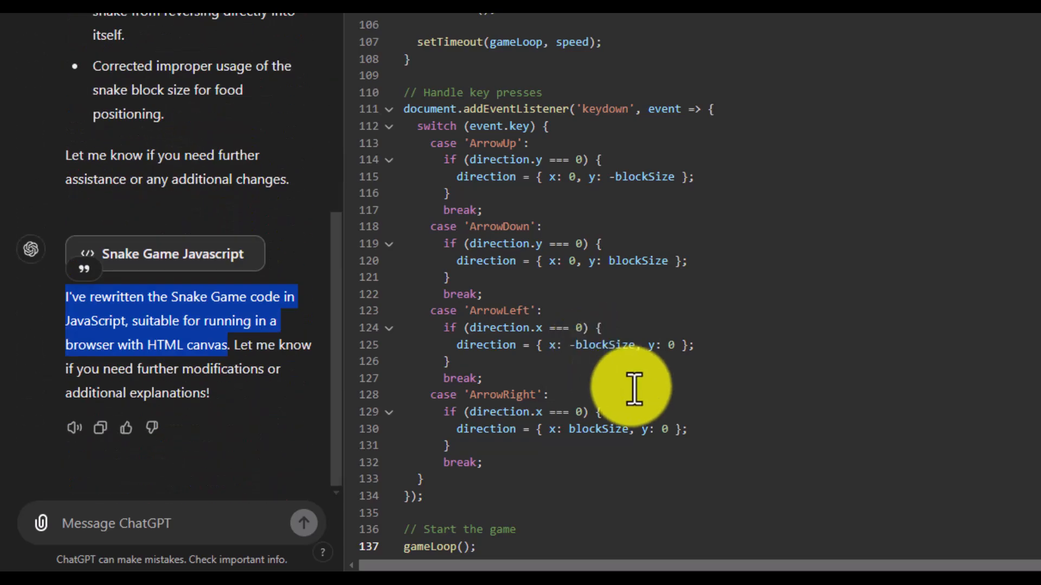
# Run a code review on the JavaScript snake game and read through the suggestion comments attached to the code.
pyautogui.click(682, 482)
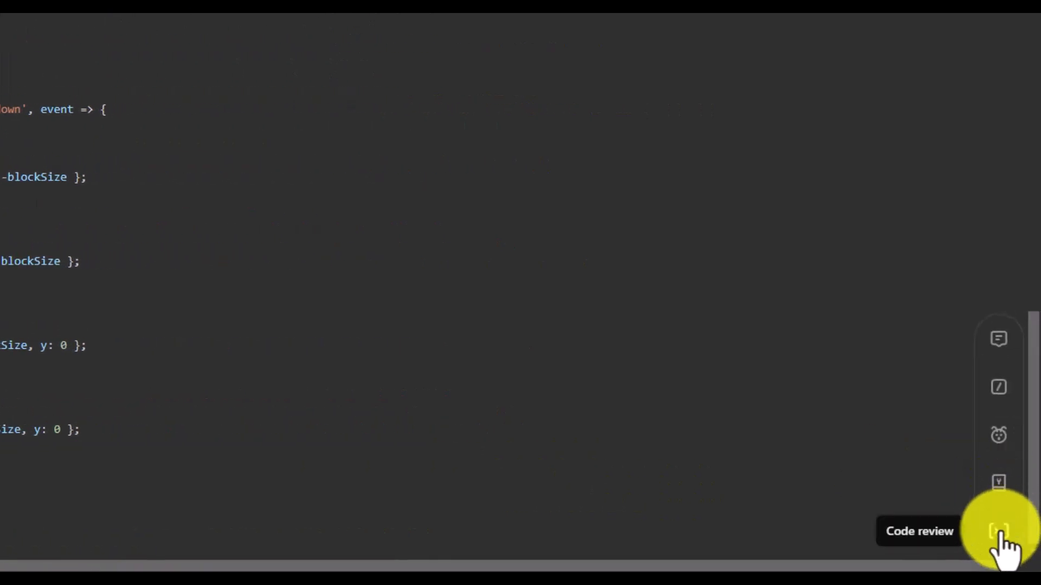
pyautogui.click(1000, 532)
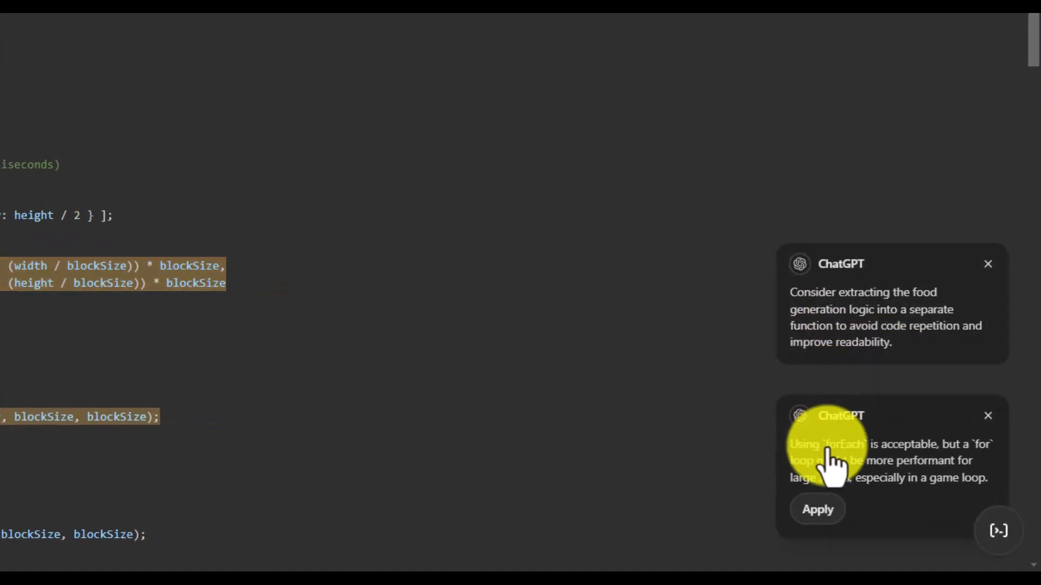
pyautogui.moveTo(832, 337)
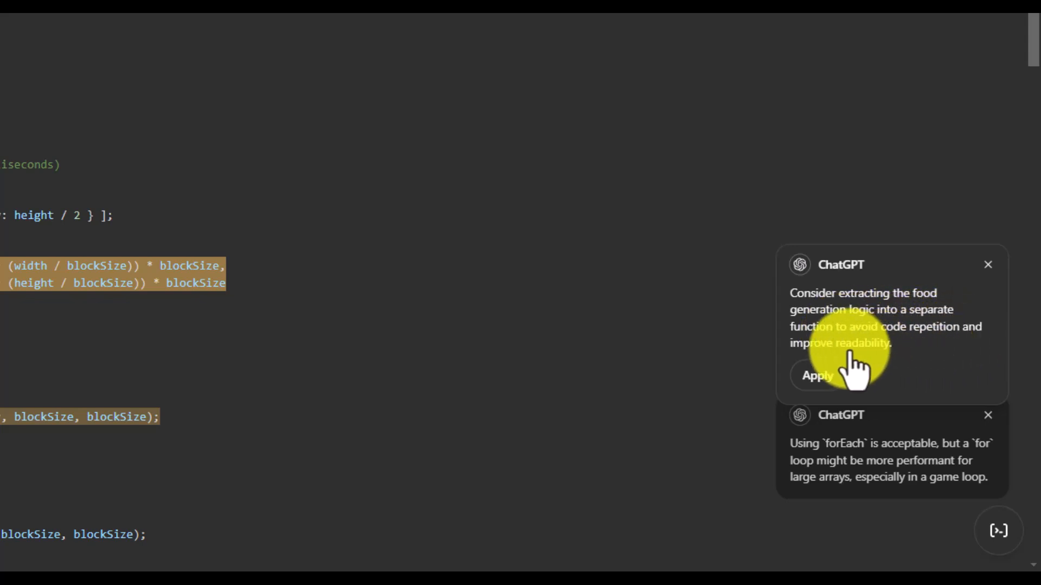
pyautogui.moveTo(838, 471)
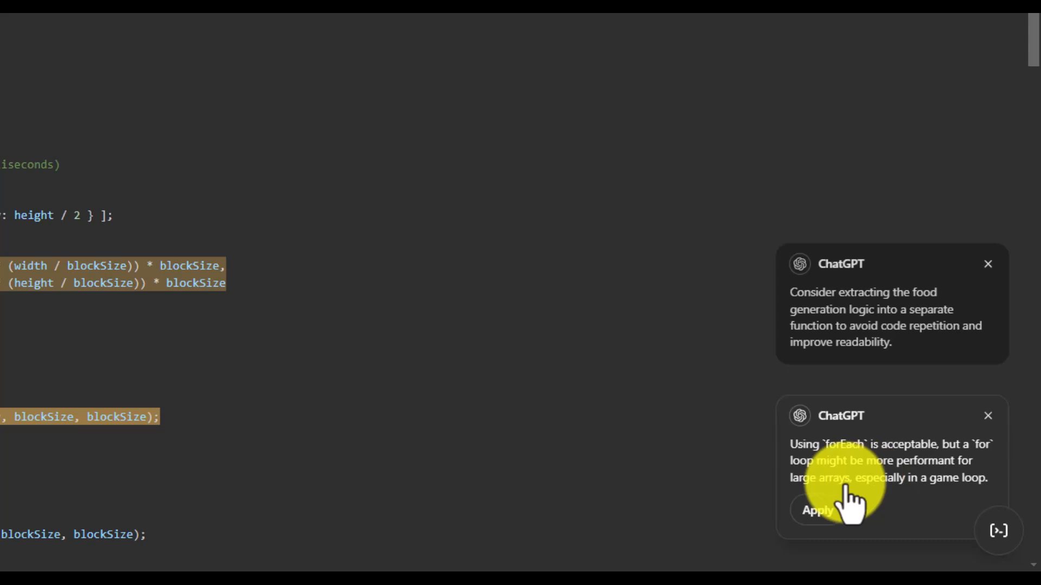
pyautogui.scroll(-10, 909, 488)
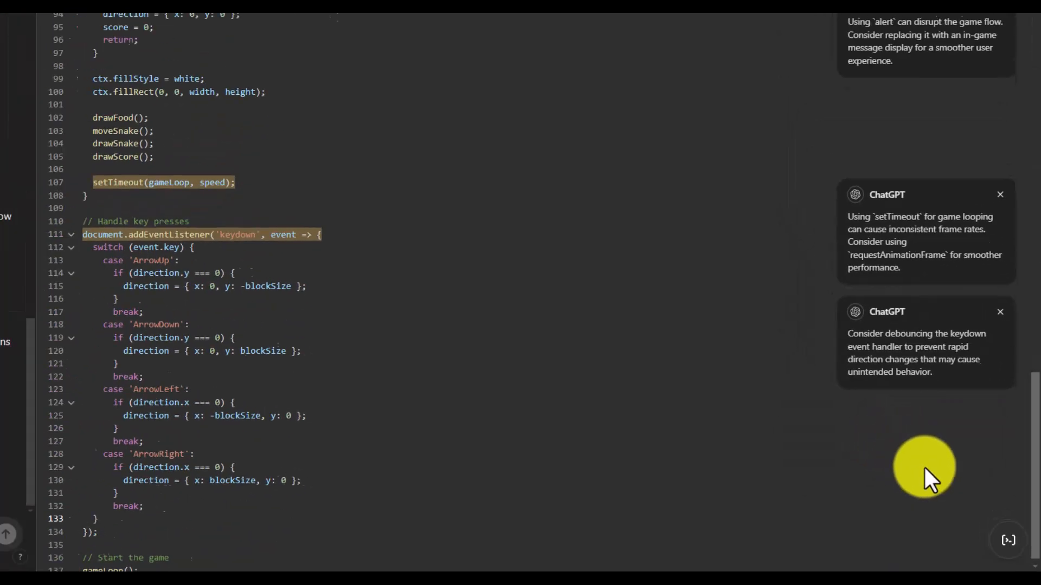
# Apply the review suggestion to extract the food generation logic into a separate function.
pyautogui.scroll(15, 925, 467)
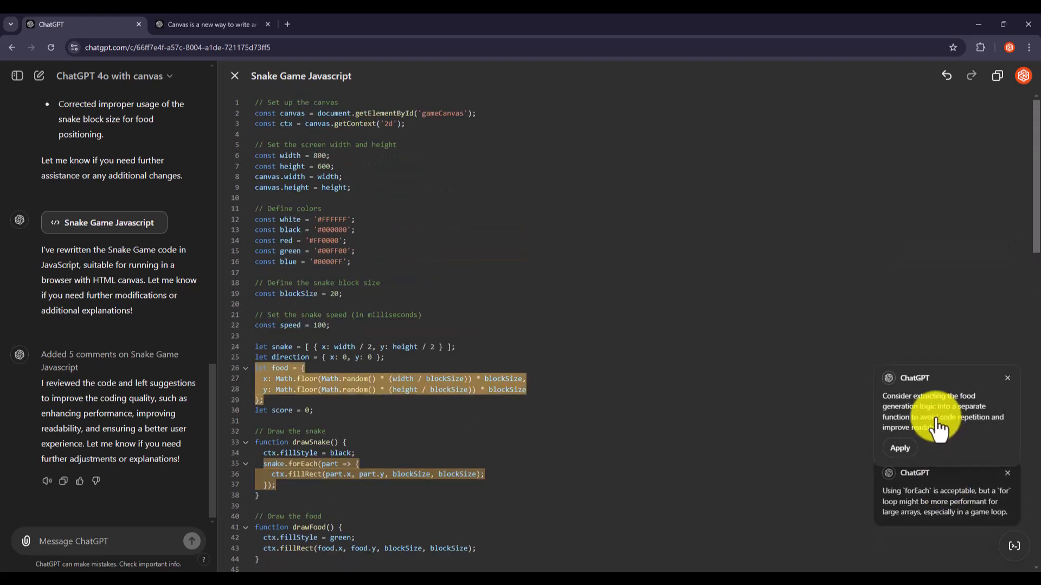
pyautogui.click(899, 448)
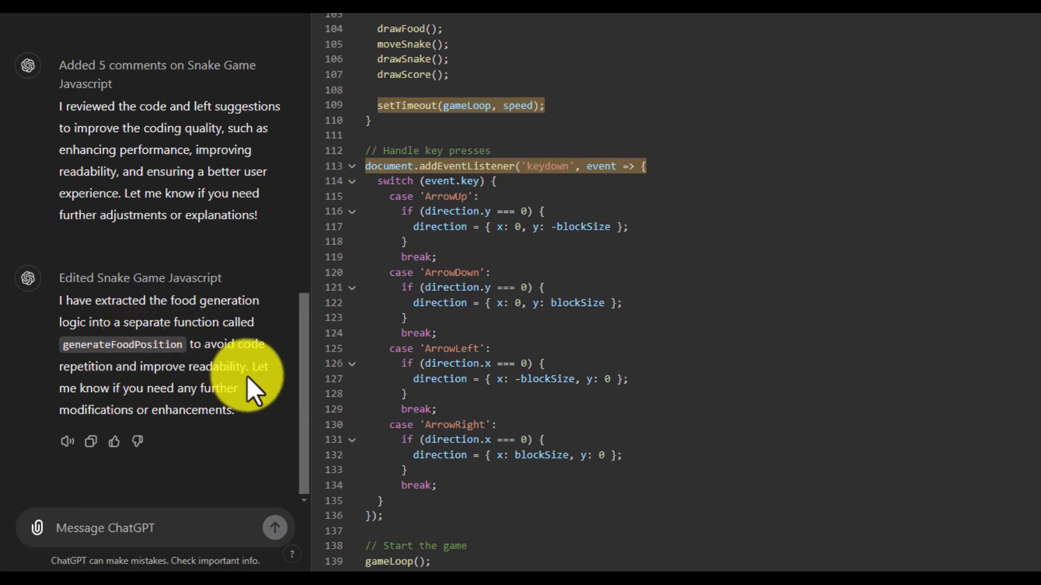
# Look through the edited JavaScript code, including the extracted generateFoodPosition function and the remaining highlighted suggestions.
pyautogui.scroll(20, 562, 374)
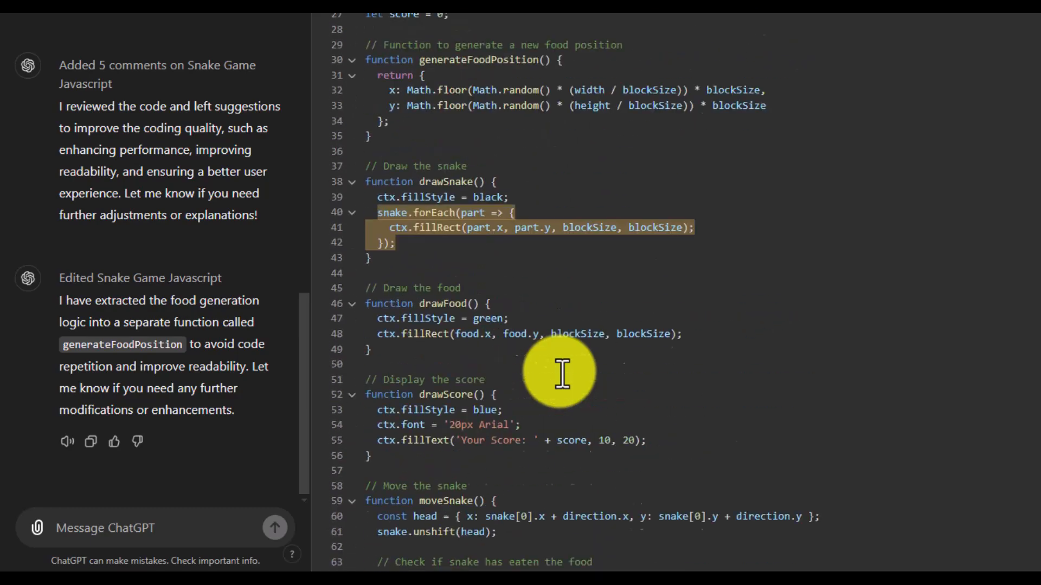
pyautogui.scroll(-20, 562, 374)
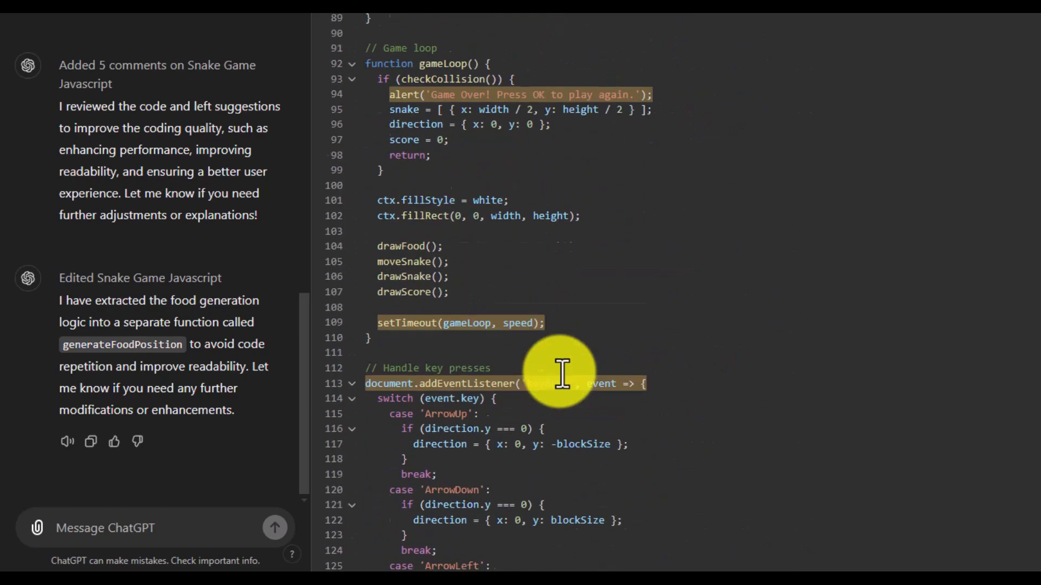
pyautogui.scroll(20, 562, 374)
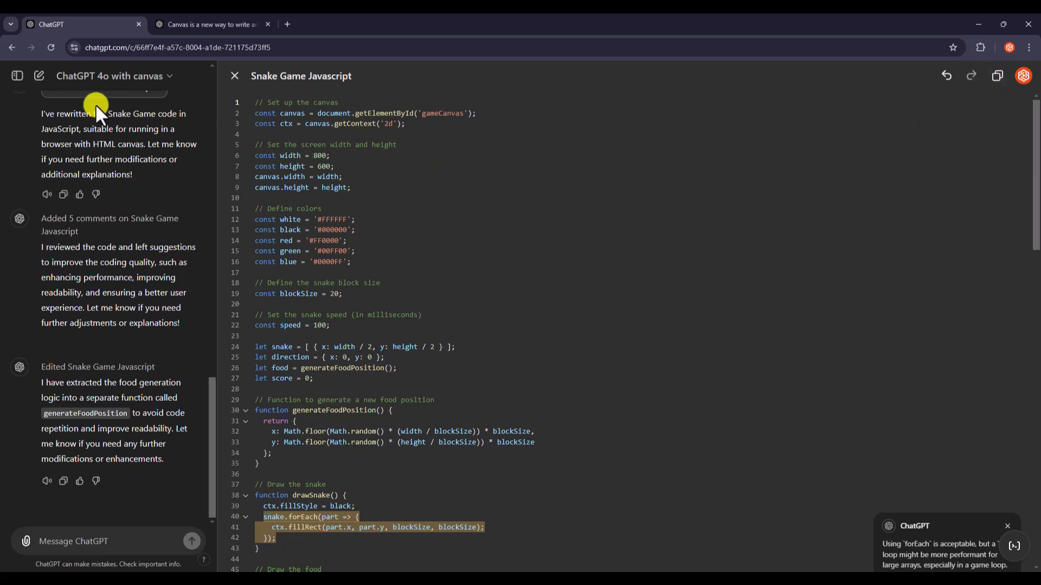
# Start a new chat, reopen the Simple Snake Game Code conversation from the chat history and look through its messages.
pyautogui.click(17, 77)
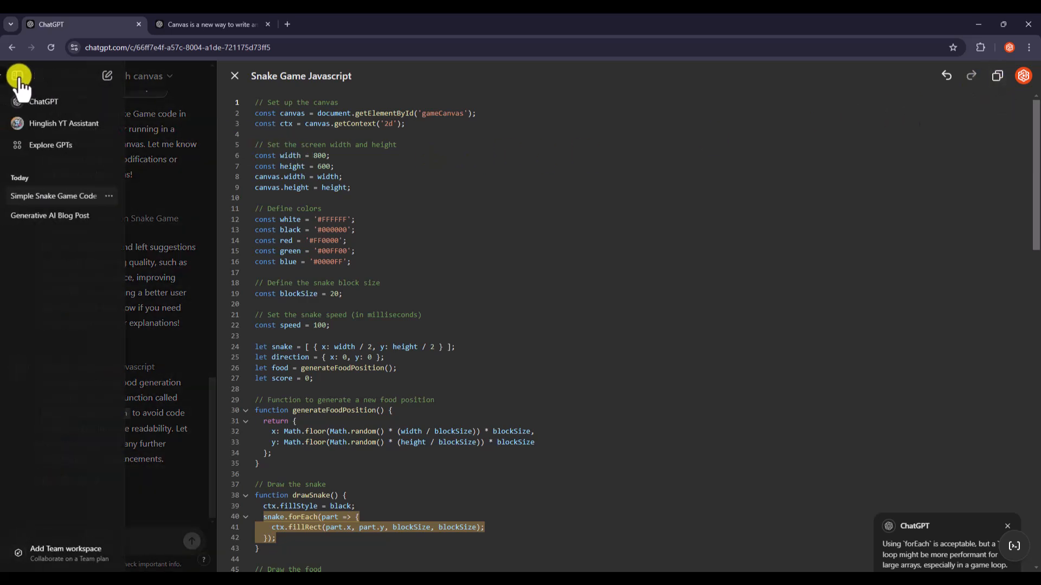
pyautogui.click(38, 103)
pyautogui.click(93, 197)
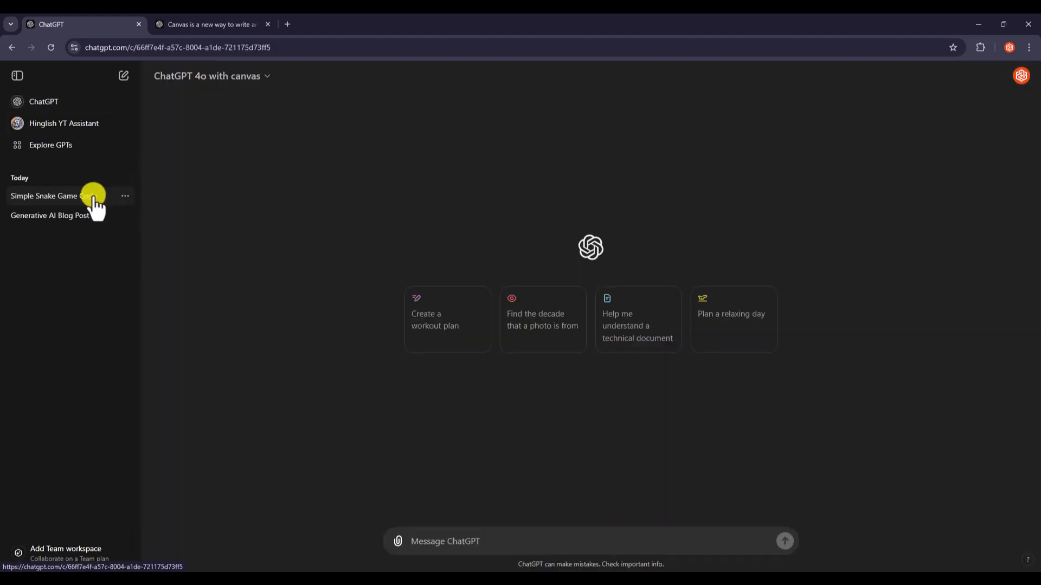
pyautogui.scroll(6, 492, 257)
pyautogui.scroll(-3, 492, 256)
pyautogui.scroll(-2, 493, 260)
pyautogui.scroll(10, 494, 264)
pyautogui.scroll(-15, 492, 263)
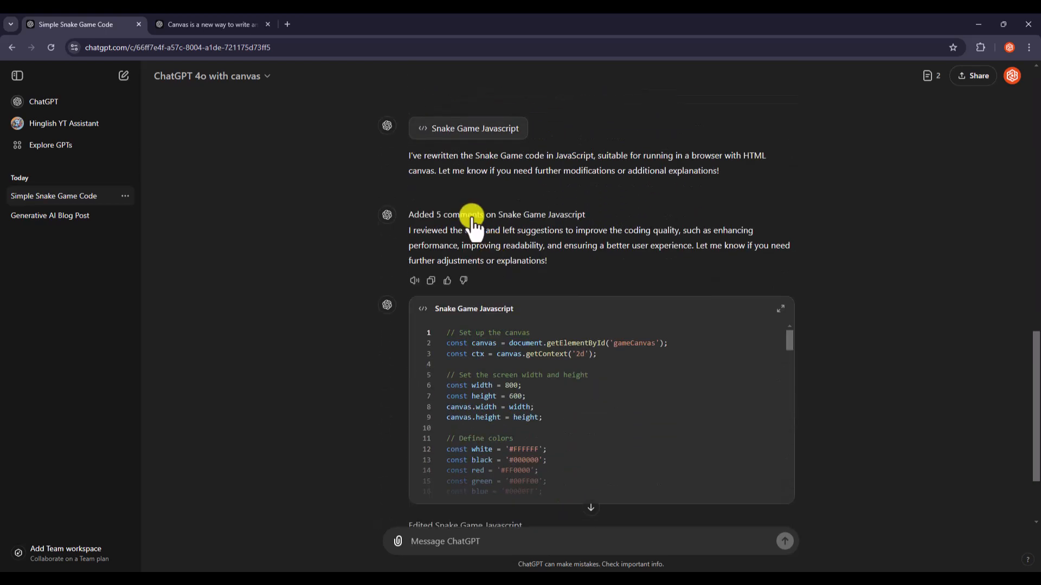
# Expand and close the Snake Game Javascript canvas, and view the list of canvas documents in this conversation.
pyautogui.click(778, 313)
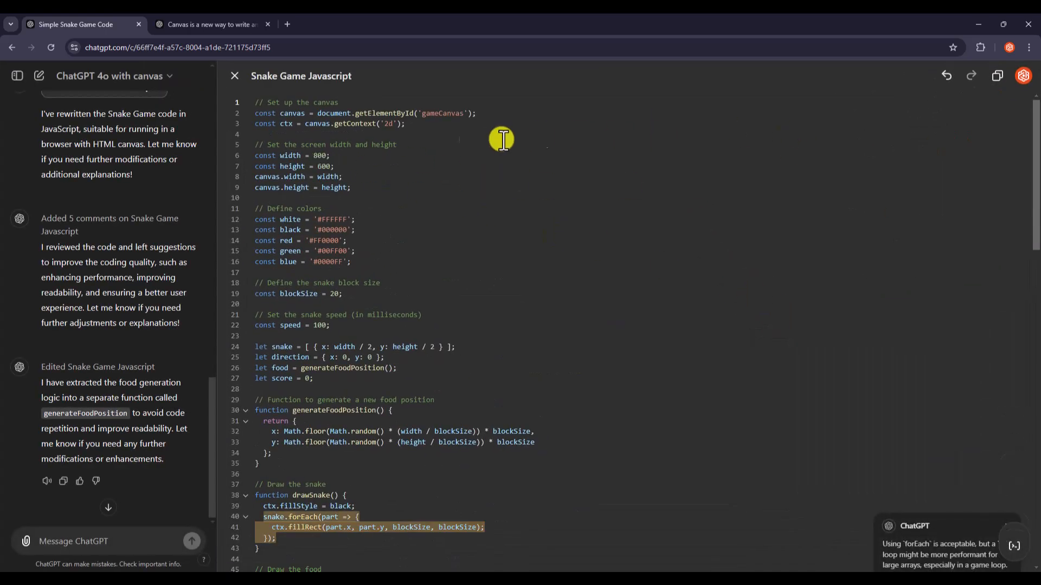
pyautogui.click(235, 76)
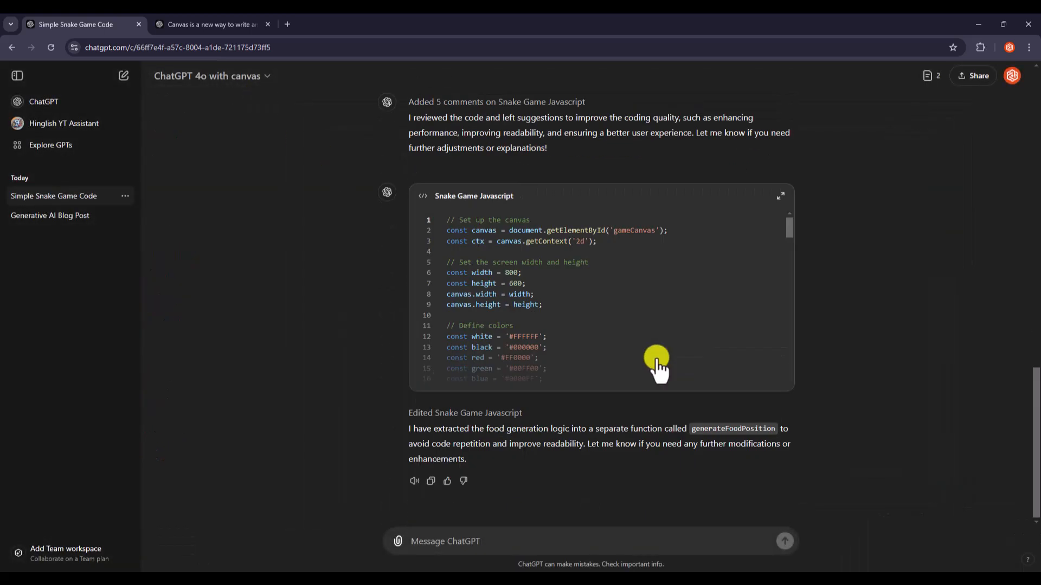
pyautogui.click(927, 77)
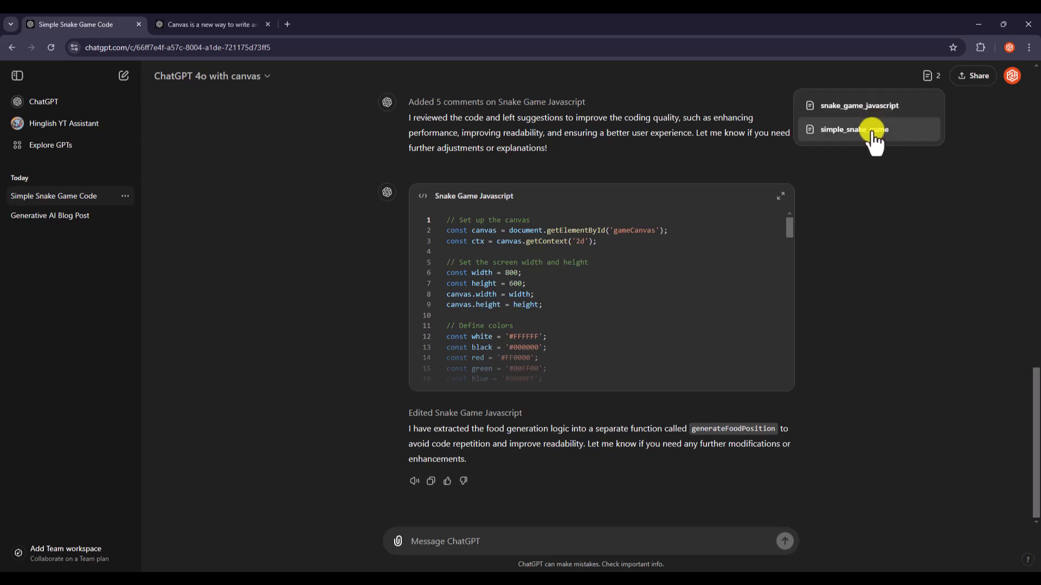
pyautogui.click(846, 228)
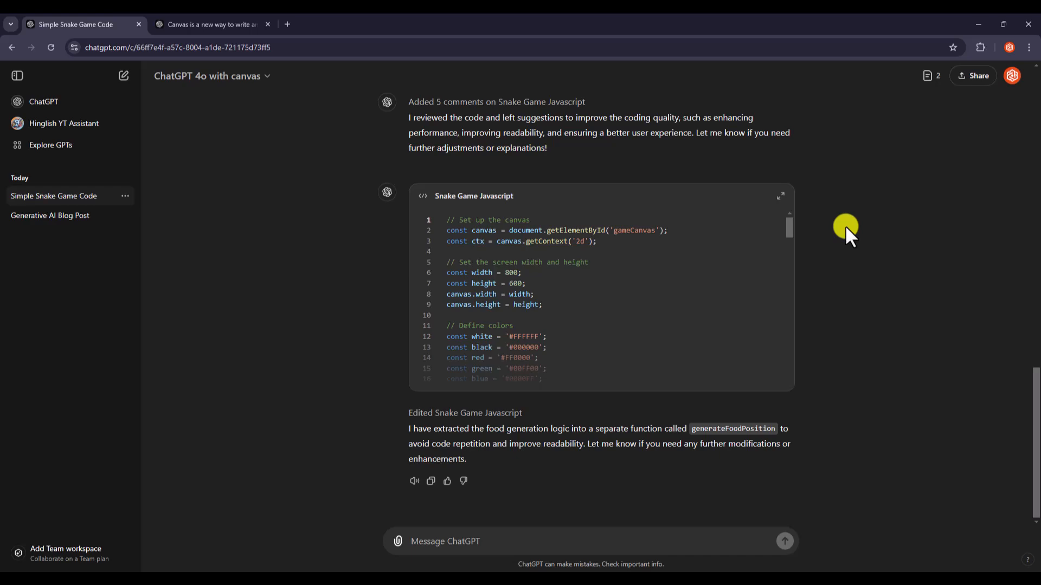
# Switch to the Generative AI Blog Post conversation and look through its history of prompts and edits.
pyautogui.click(86, 218)
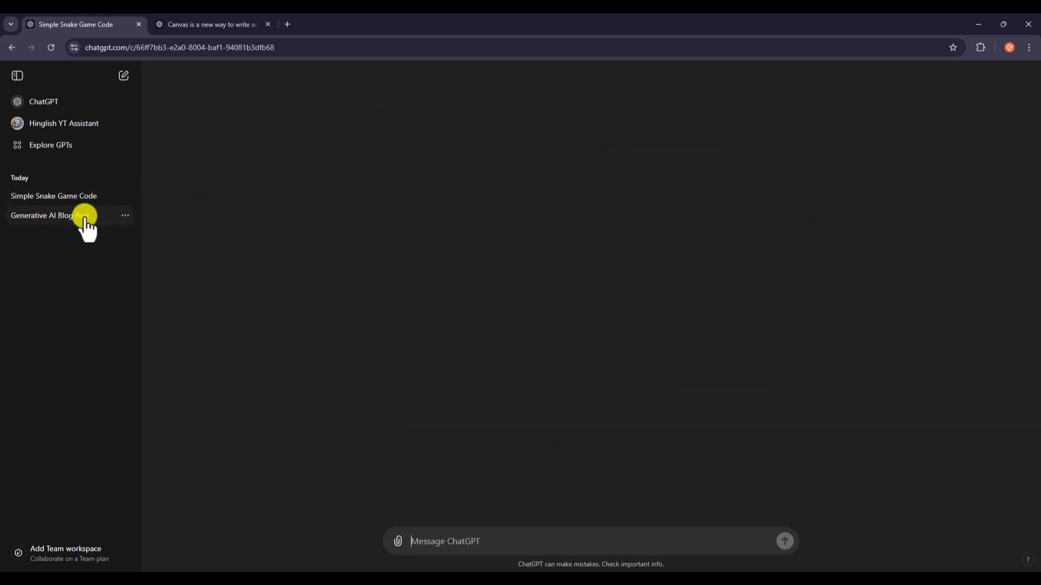
pyautogui.scroll(15, 604, 372)
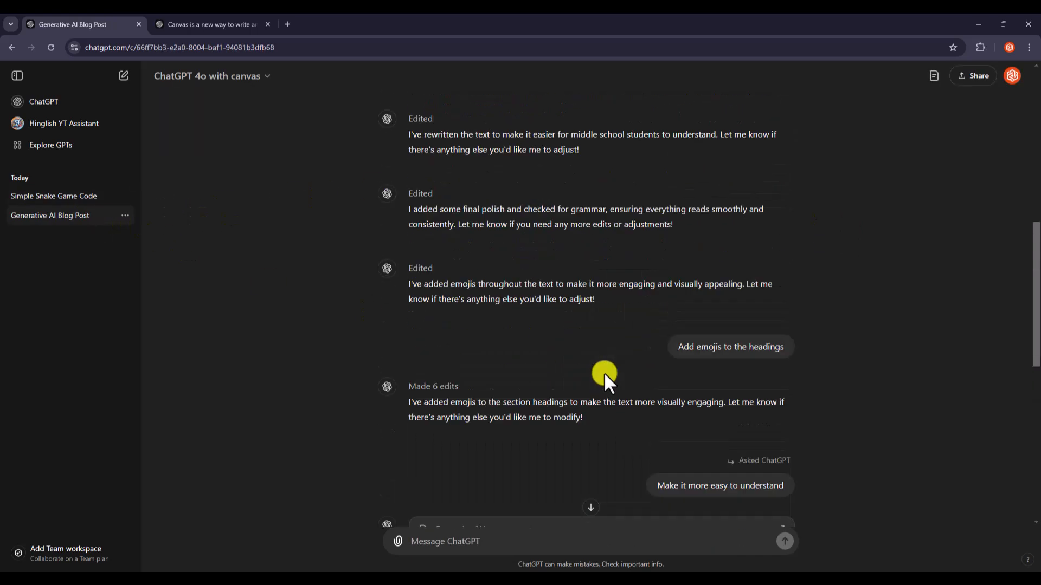
pyautogui.scroll(3, 604, 373)
pyautogui.scroll(-15, 604, 372)
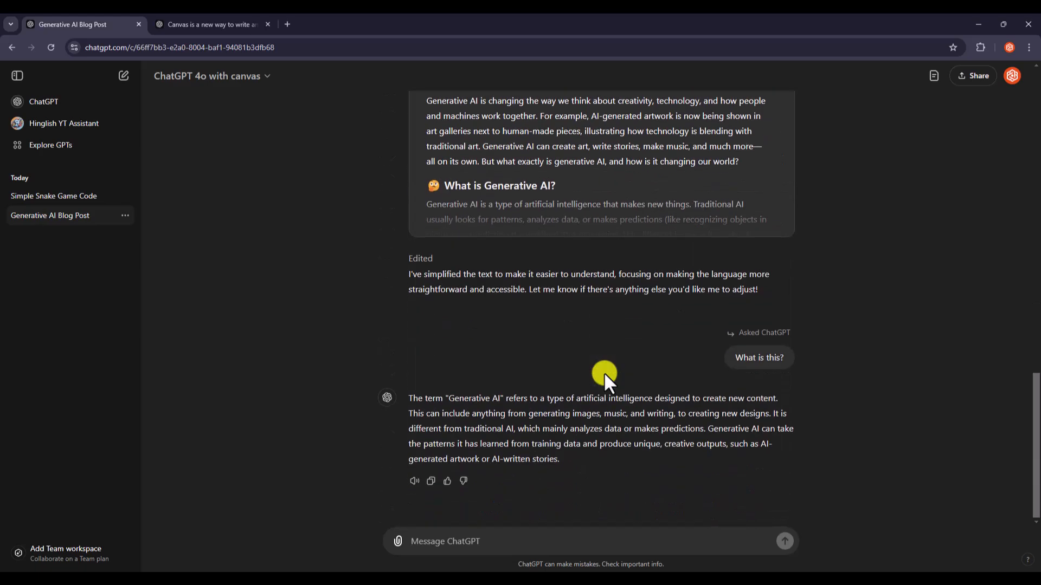
pyautogui.scroll(3, 604, 372)
# Open the Generative Ai Intro document in canvas, copy its text and return to the conversation.
pyautogui.click(779, 205)
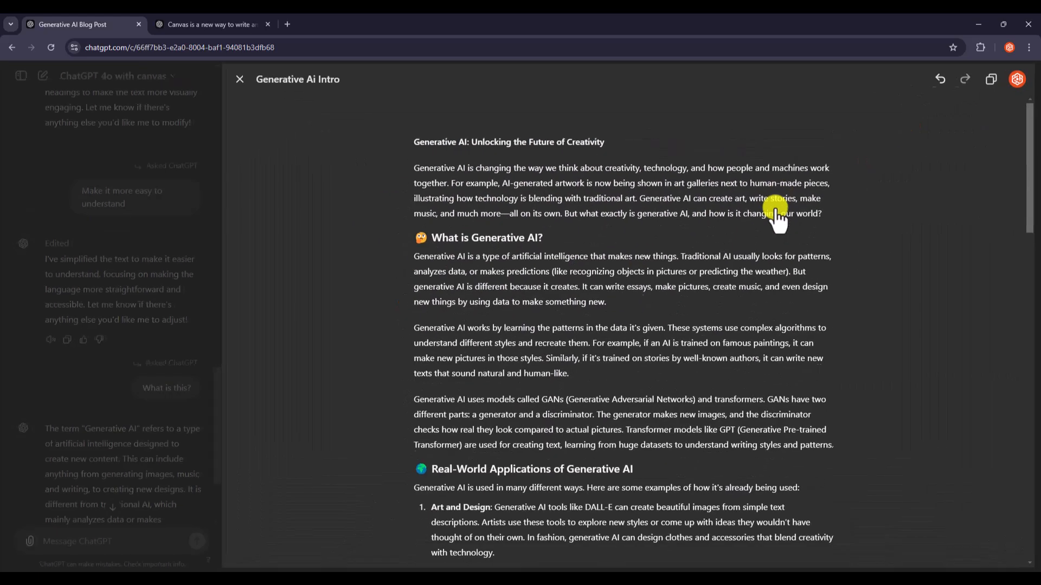
pyautogui.scroll(-20, 558, 222)
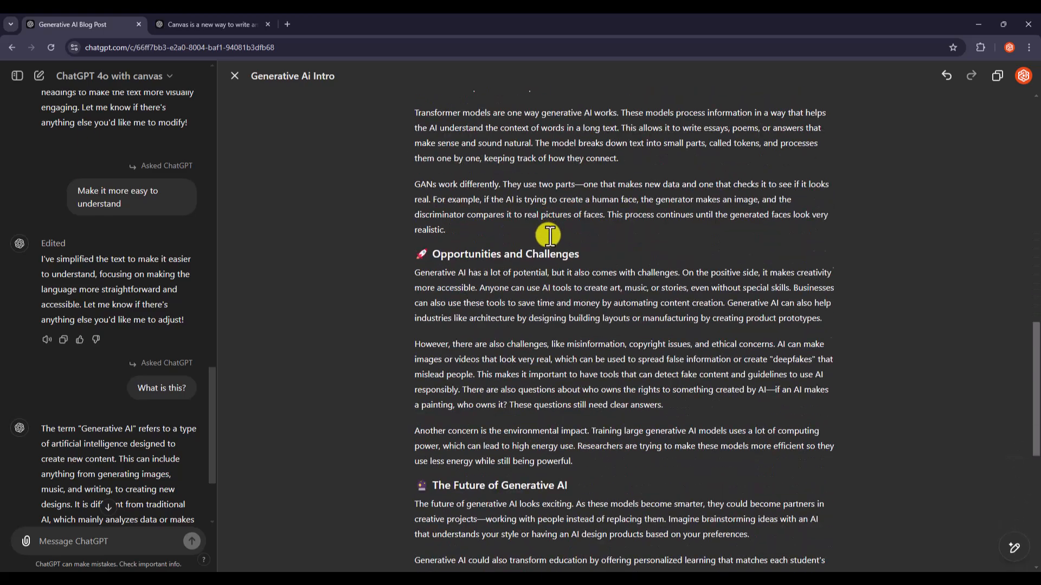
pyautogui.scroll(20, 550, 237)
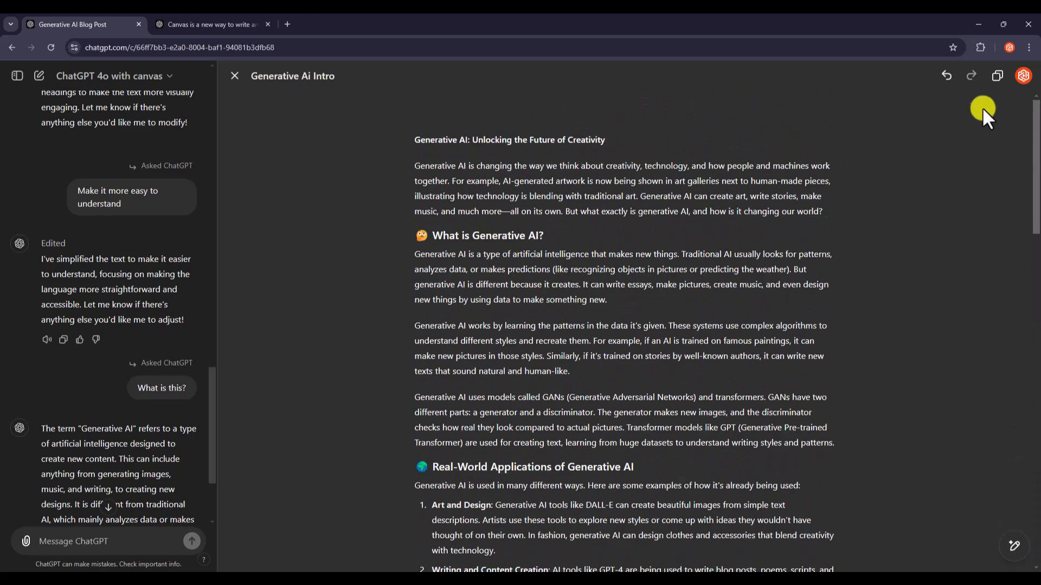
pyautogui.click(997, 76)
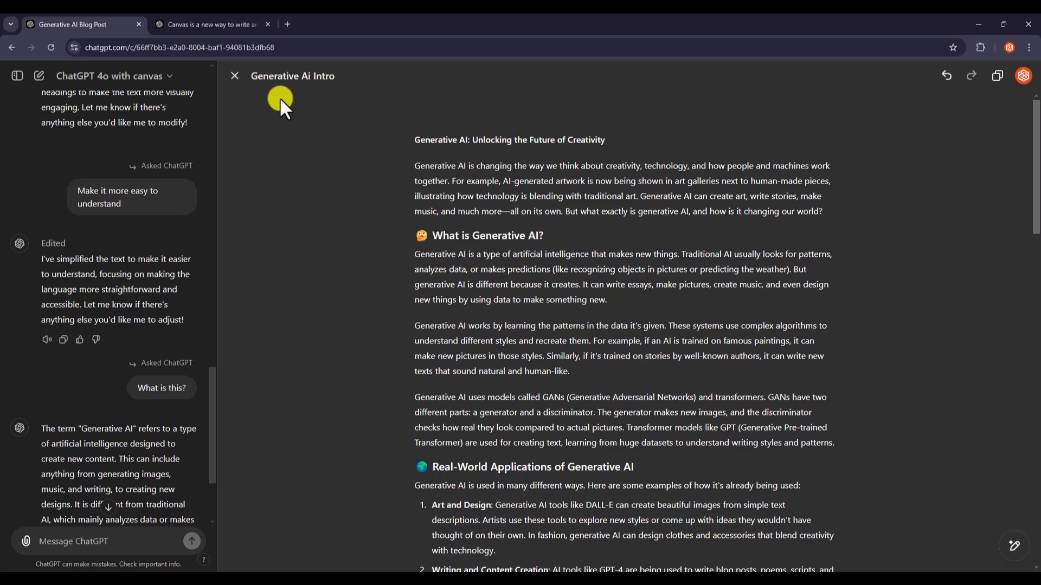
pyautogui.click(241, 77)
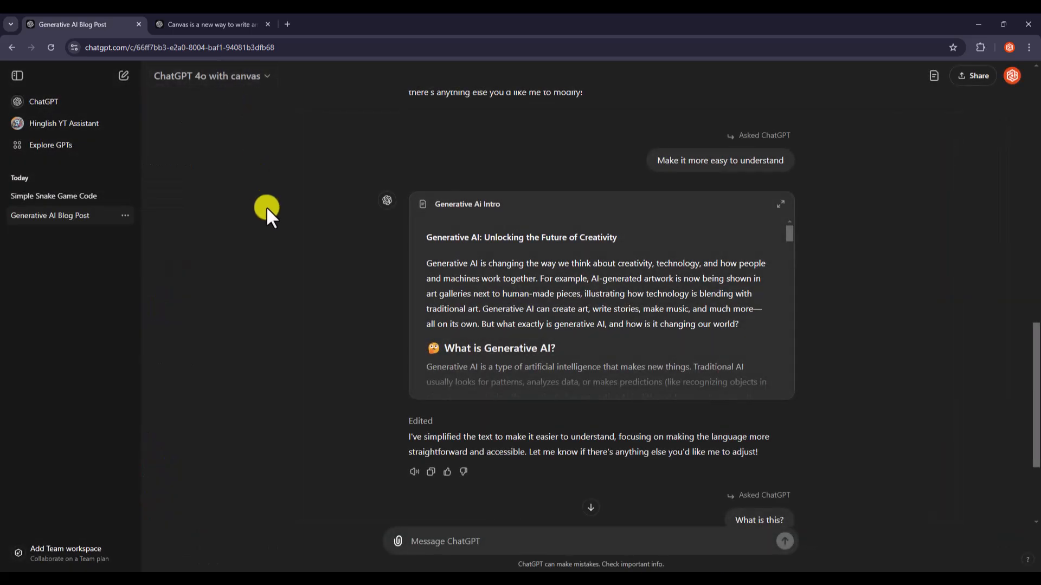